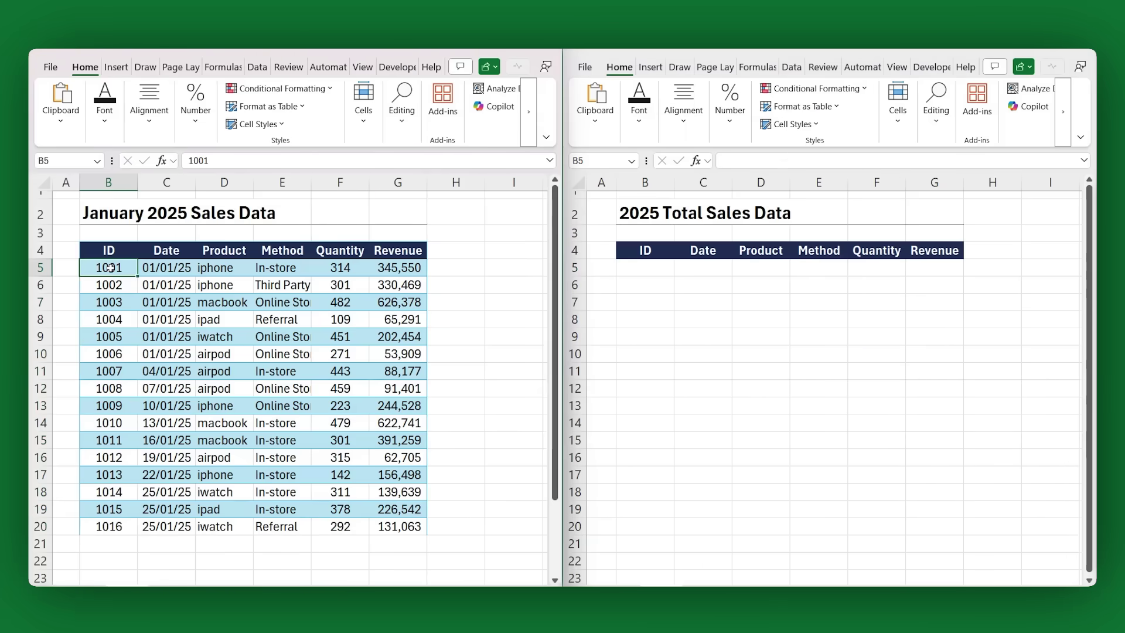
Copy the January sales rows B5:G20 into cell B5 of the 2025 Total Sales Data table.
key("ctrl+shift+Down")
key("ctrl+shift+Right")
key("ctrl+c")
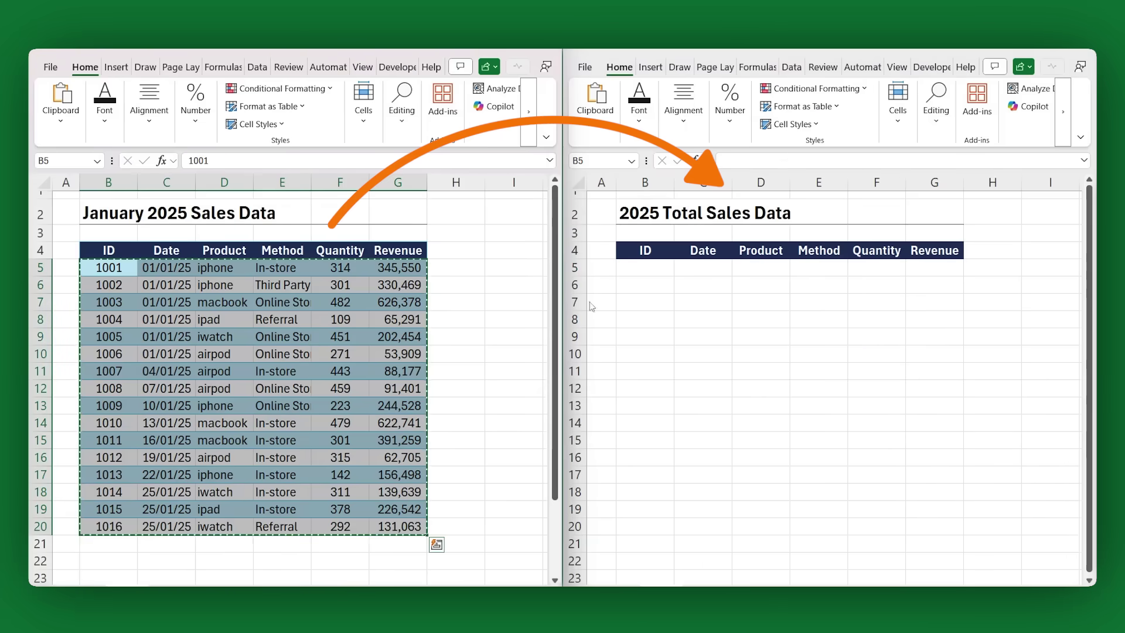
left_click(644, 267)
key("ctrl+v")
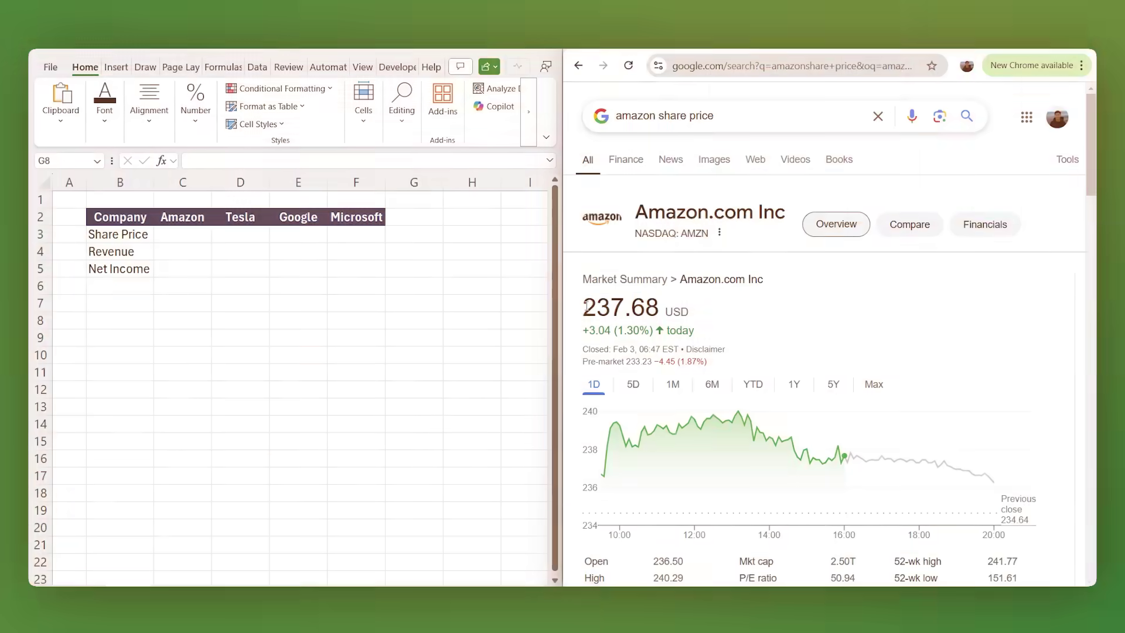
Select the 237.6 share price figure, then the dates in B2:B14 and cell D15.
left_click_drag(583, 307, 648, 307)
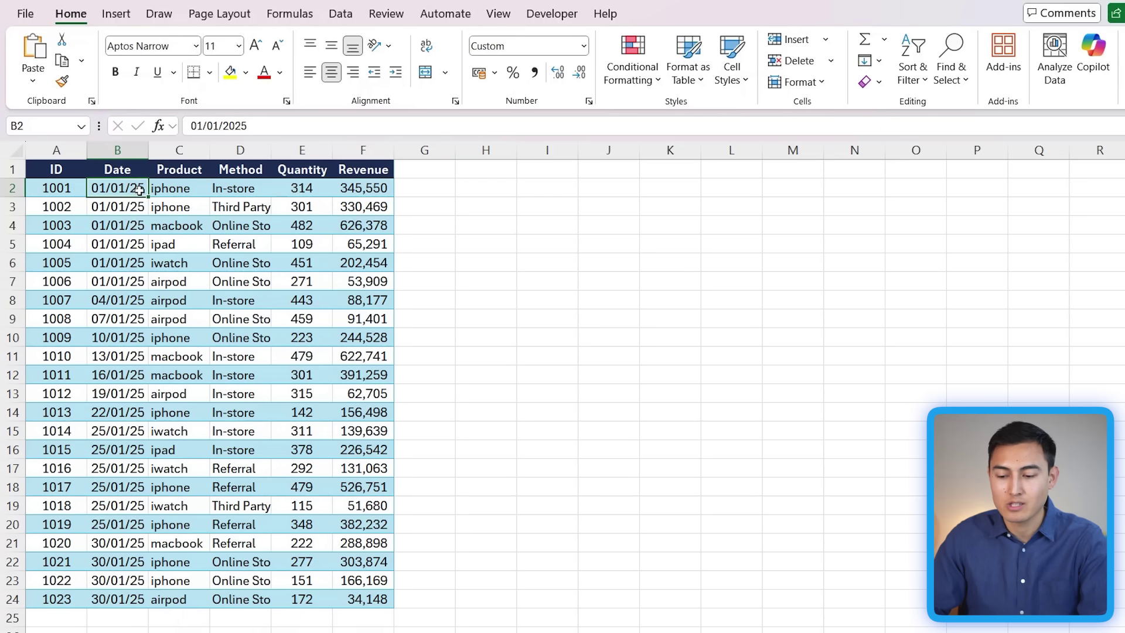
left_click_drag(135, 190, 110, 410)
left_click(265, 426)
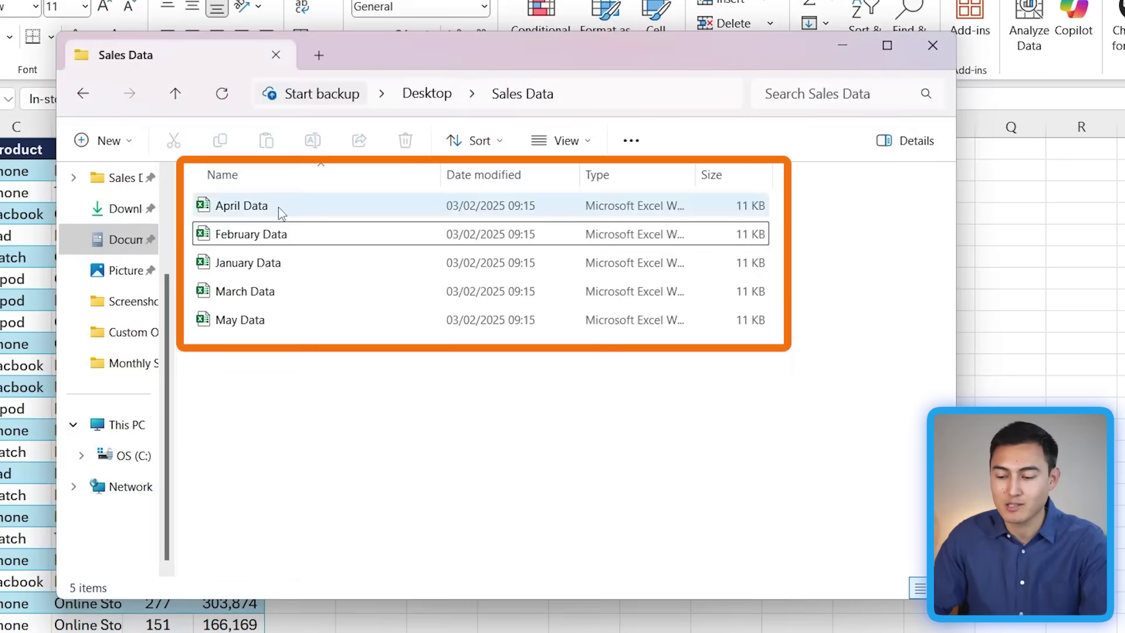
Select the April Data workbook in the Sales Data folder, then move down to February Data.
left_click(277, 208)
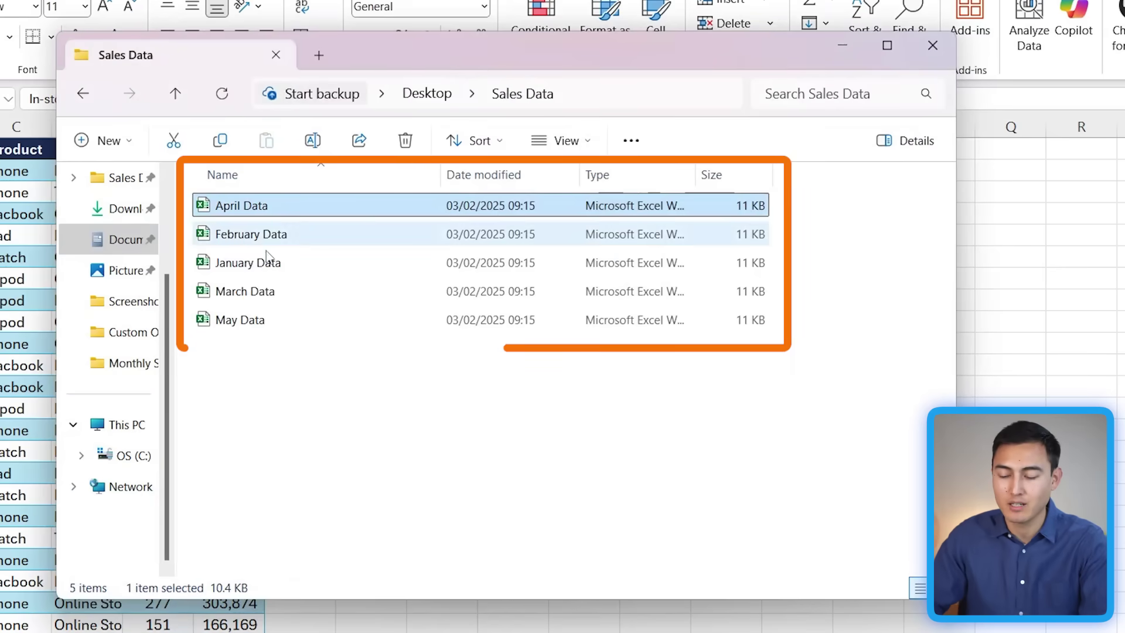
key("Down")
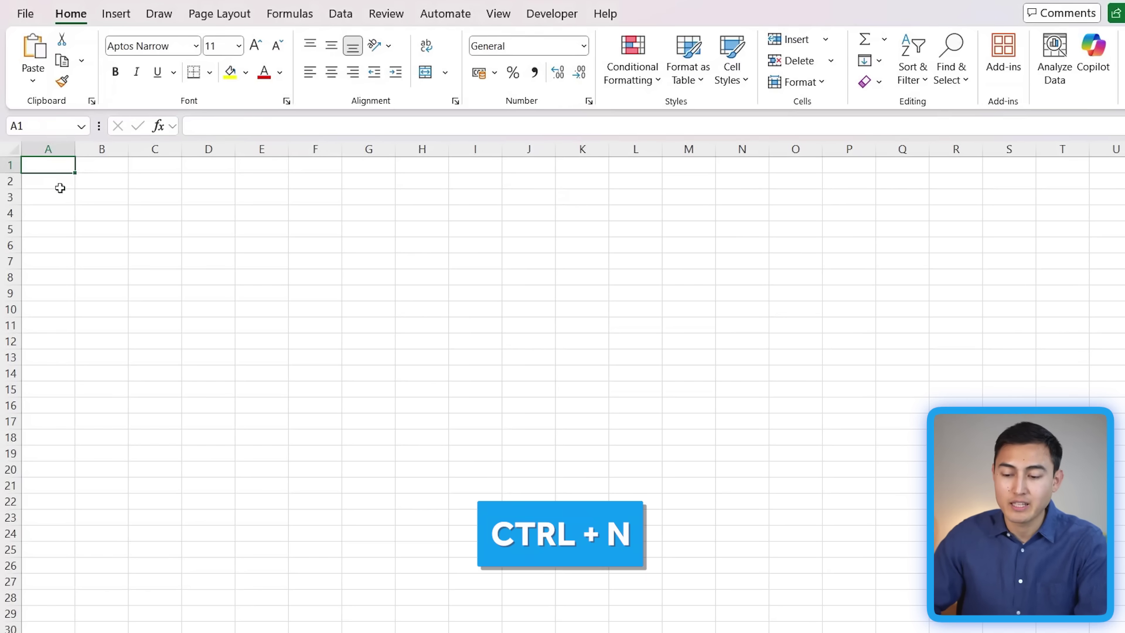
Select the empty range A1:F15 in the blank workbook and return to cell A1.
left_click_drag(55, 166, 323, 389)
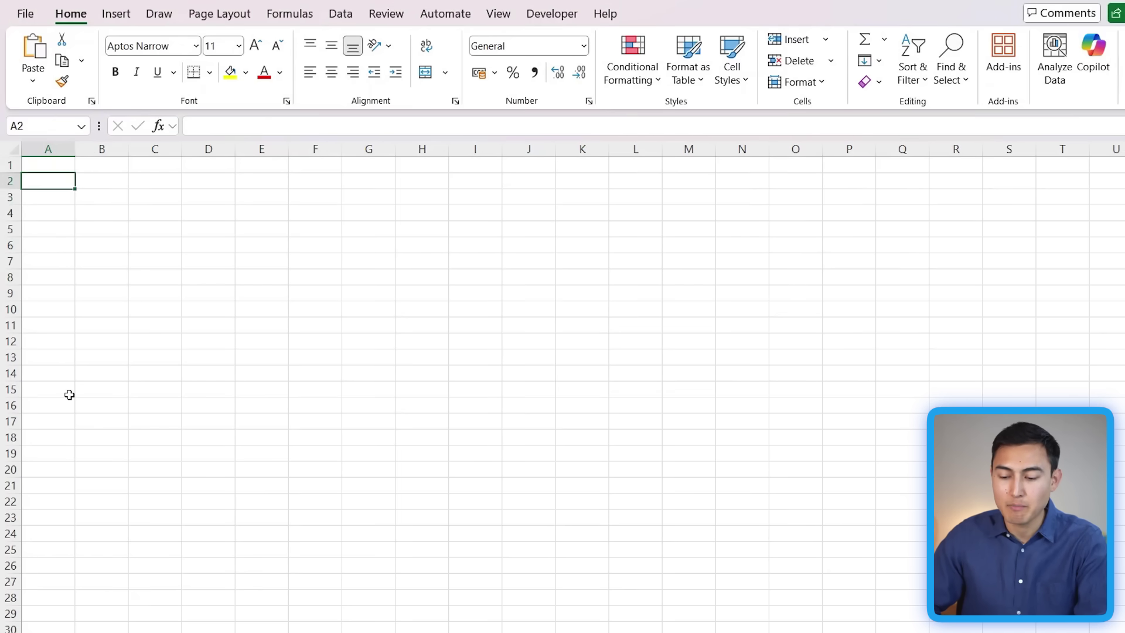
left_click_drag(68, 395, 319, 510)
scroll(319, 510, "down", 5)
scroll(319, 510, "up", 2)
scroll(319, 509, "up", 4)
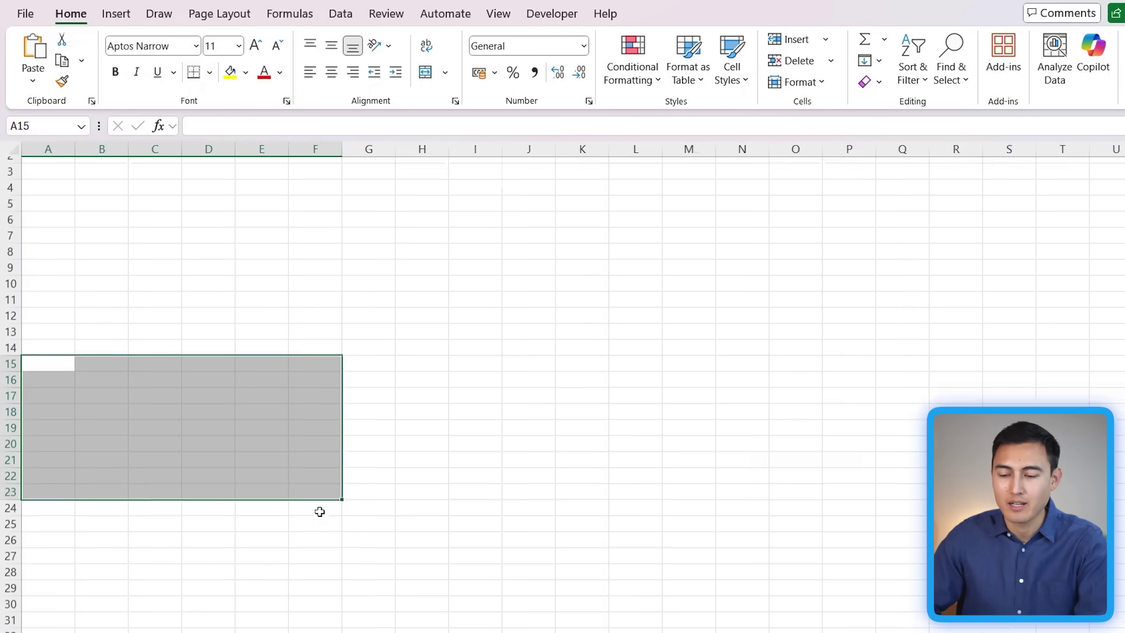
left_click(113, 228)
key("ctrl+Up")
key("ctrl+Left")
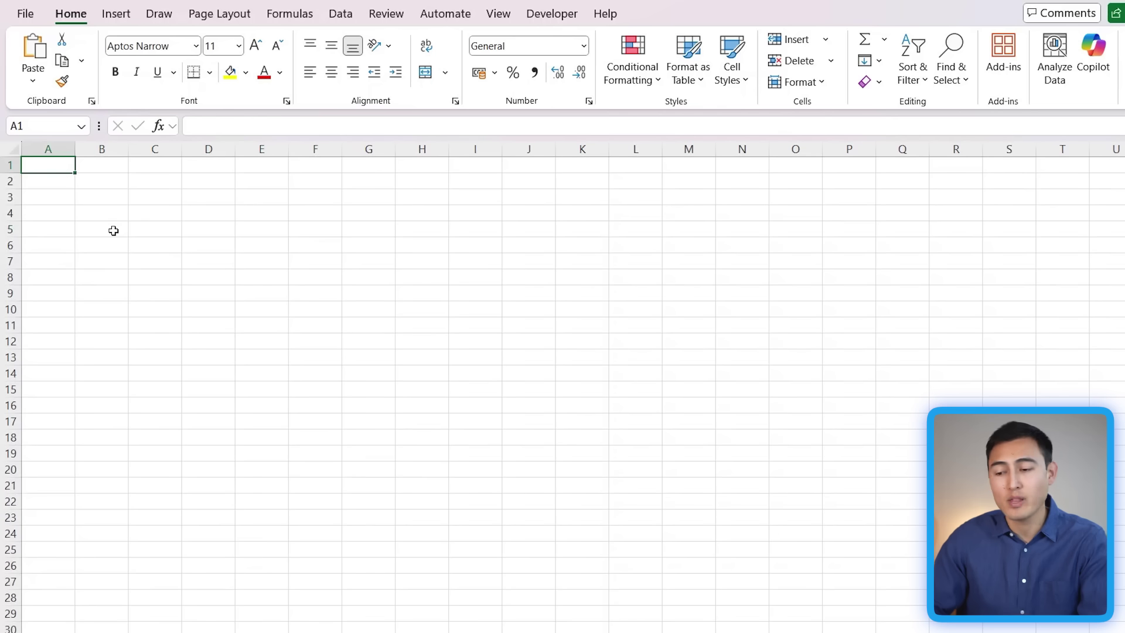
Import data from a folder via Data > Get Data > From Folder, choosing the Desktop Sales Data folder.
left_click(345, 15)
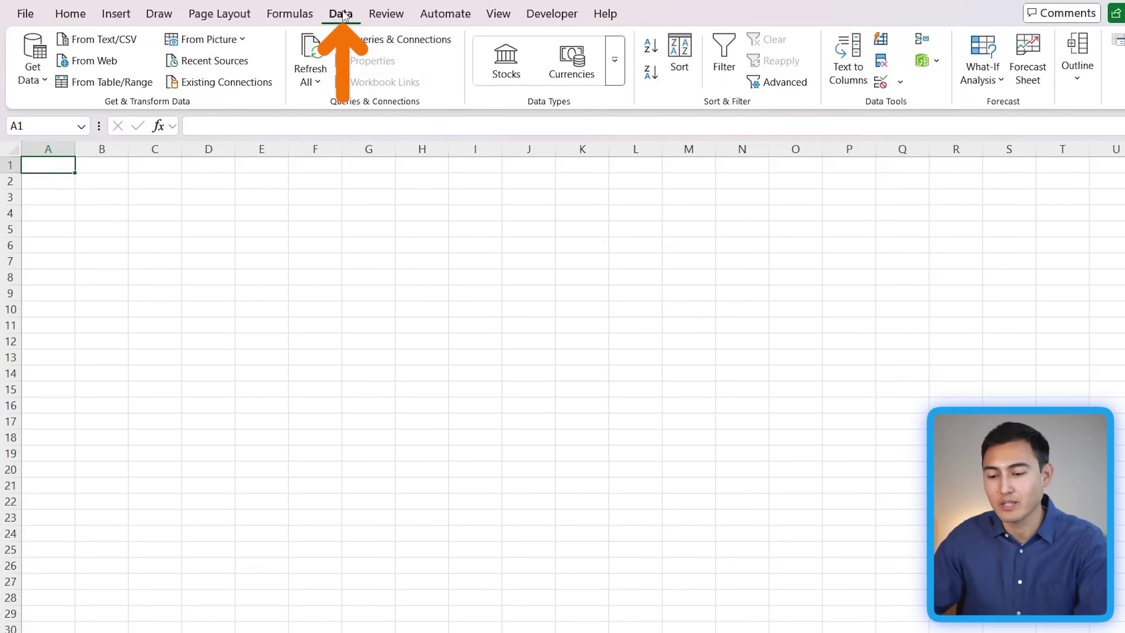
left_click(30, 74)
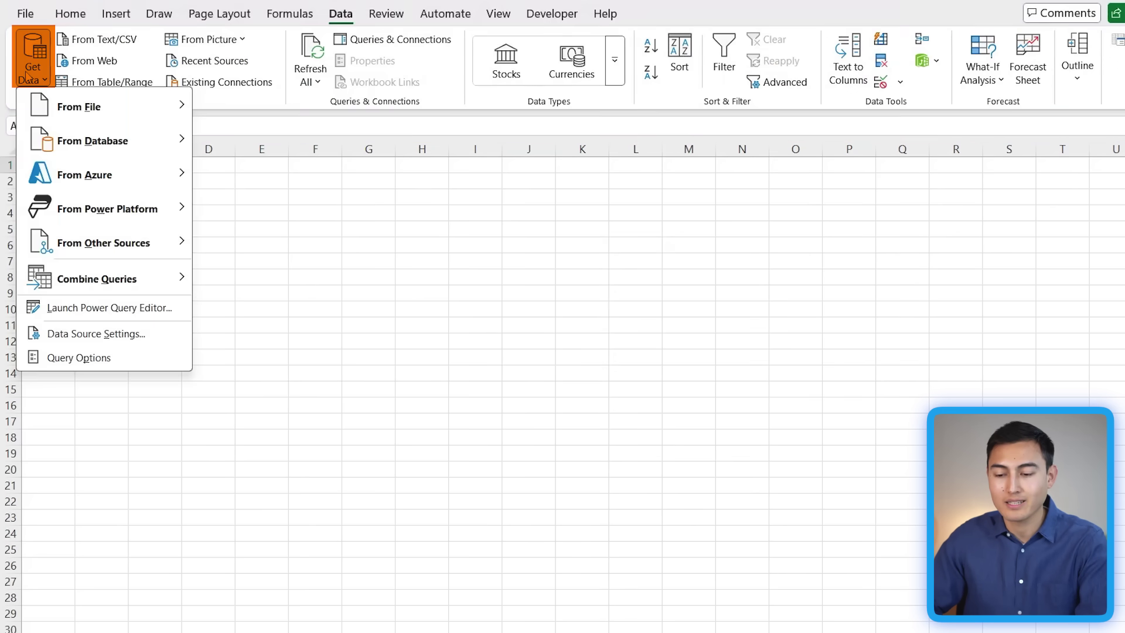
mouse_move(108, 104)
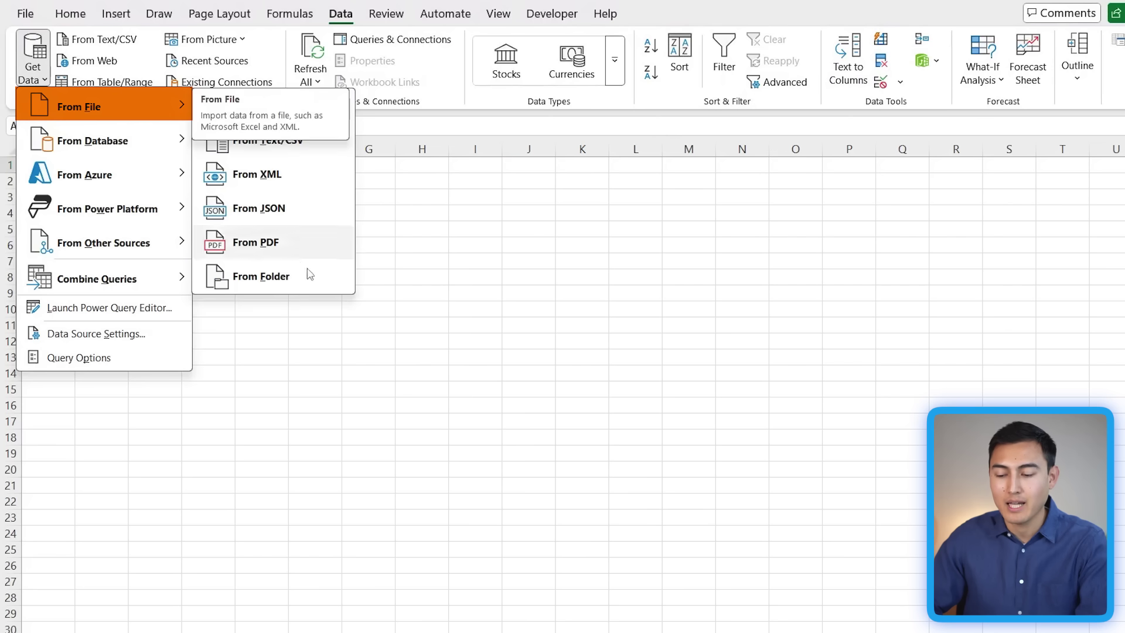
left_click(283, 279)
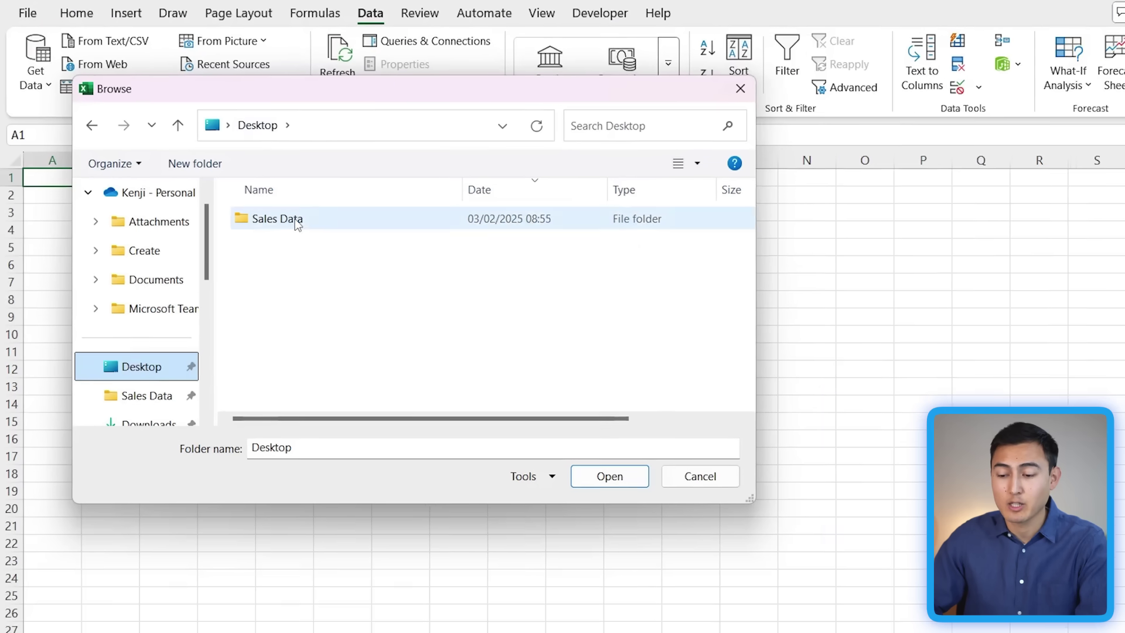
left_click(298, 224)
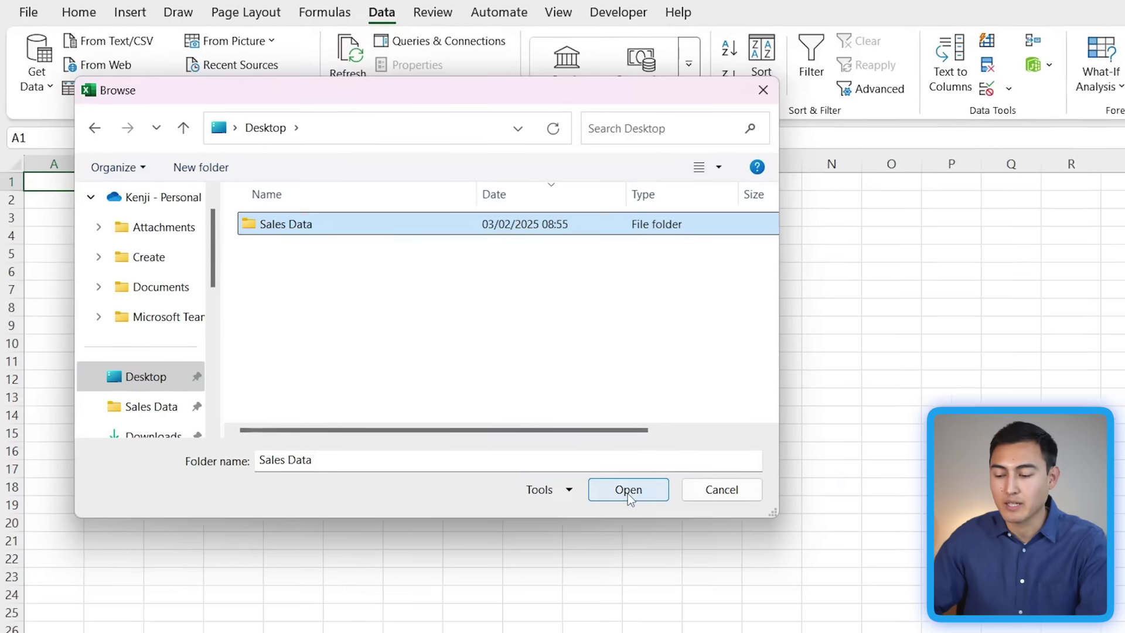
left_click(679, 531)
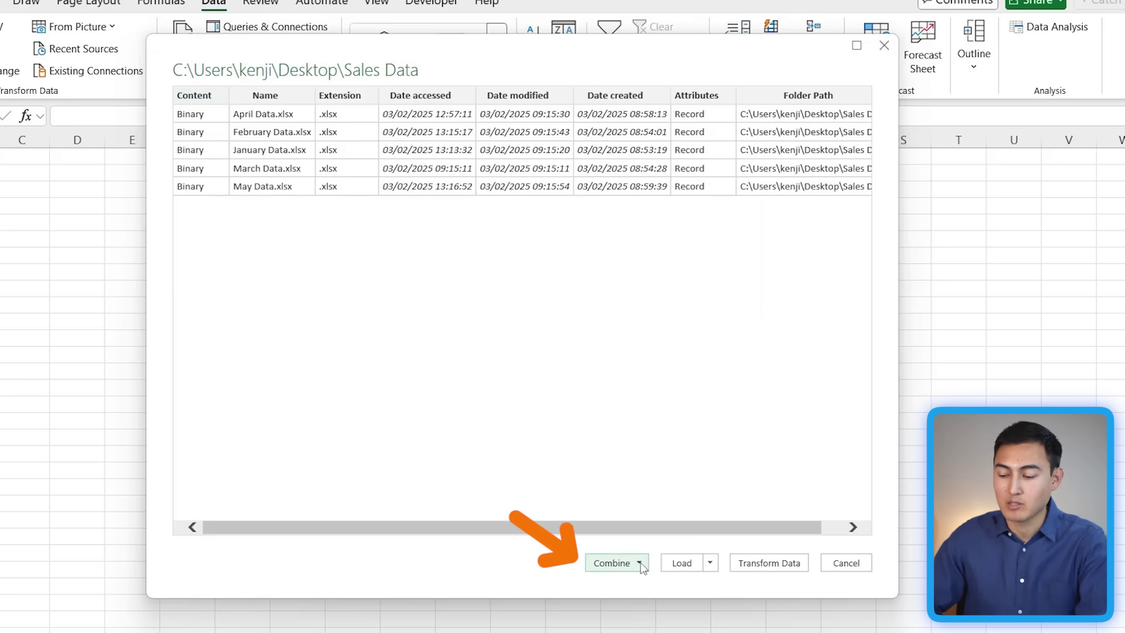
Combine & Load the monthly files using the Data table, keeping First file as the sample.
left_click(640, 564)
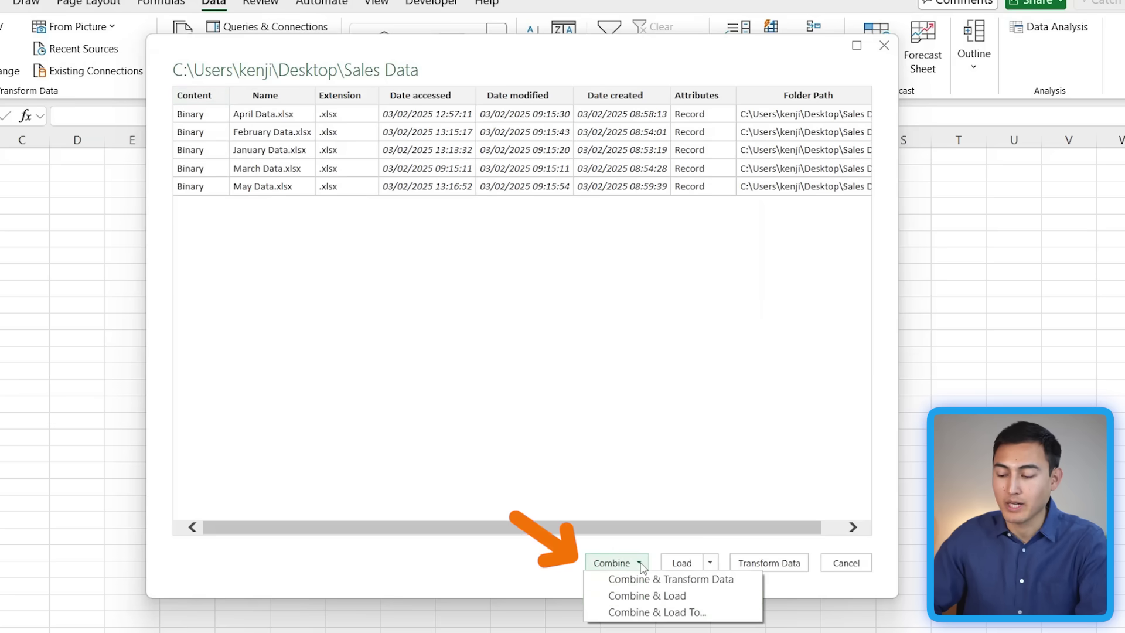
left_click(669, 596)
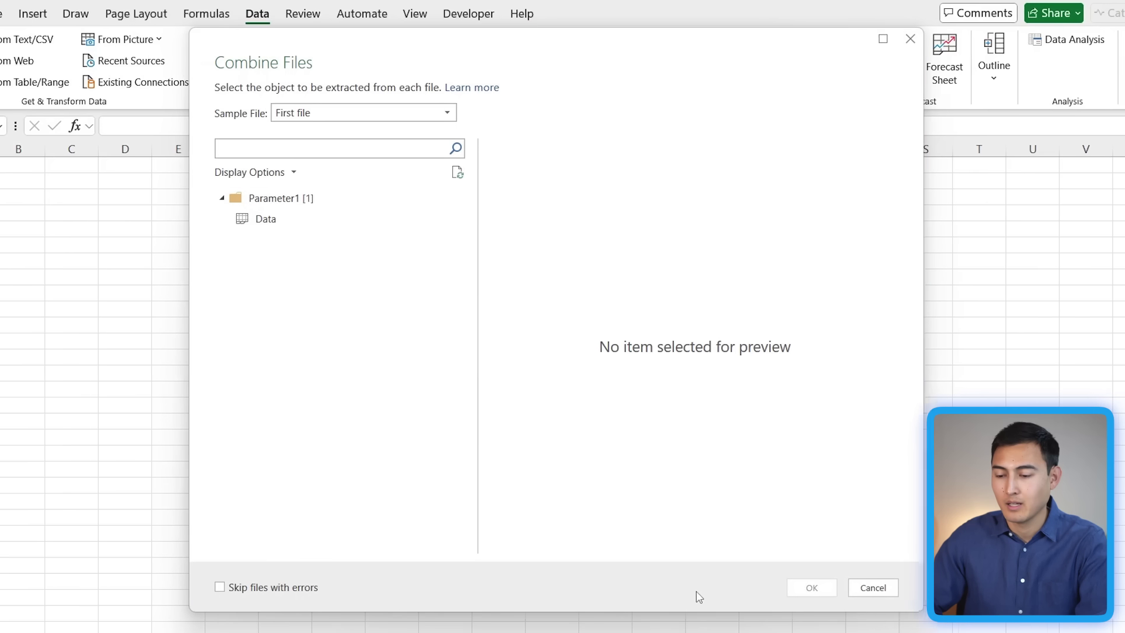
left_click(266, 225)
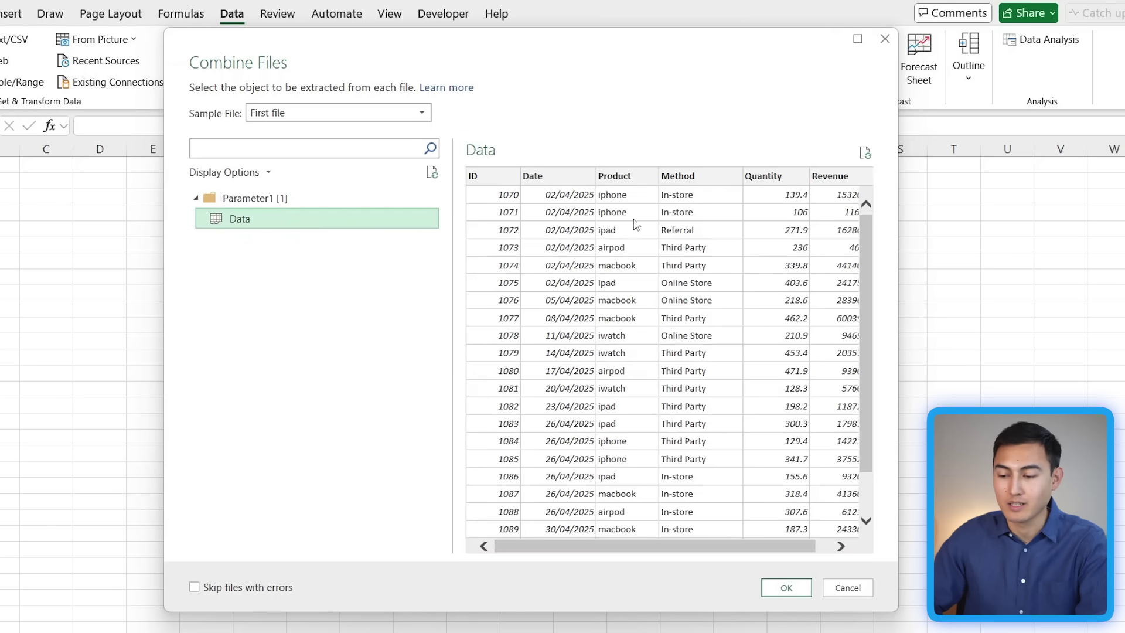
left_click(304, 113)
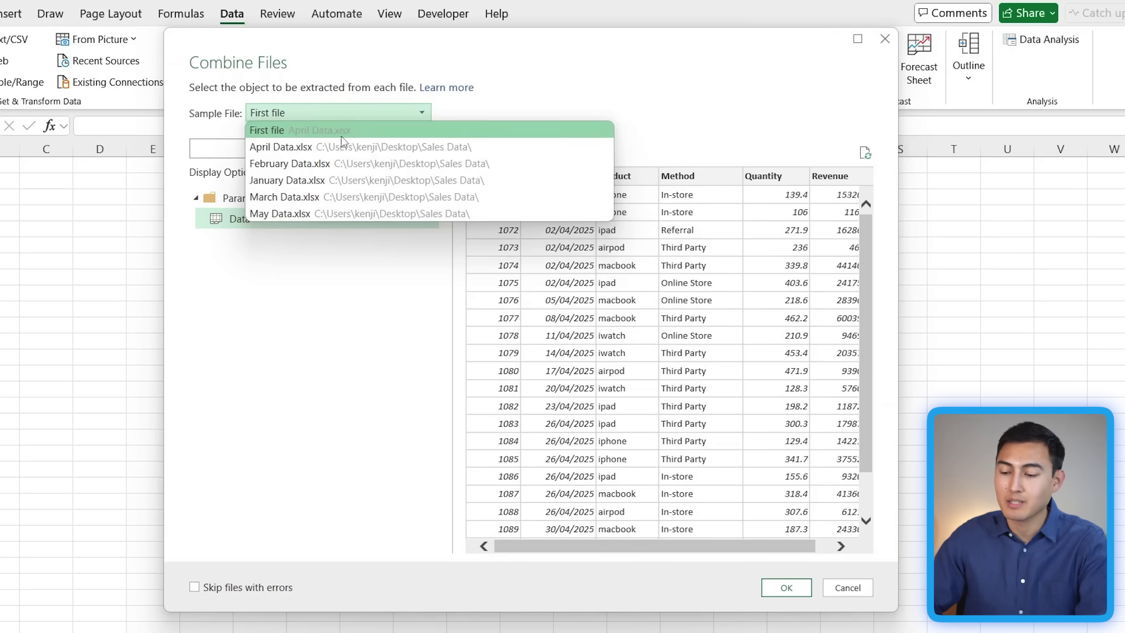
left_click(334, 310)
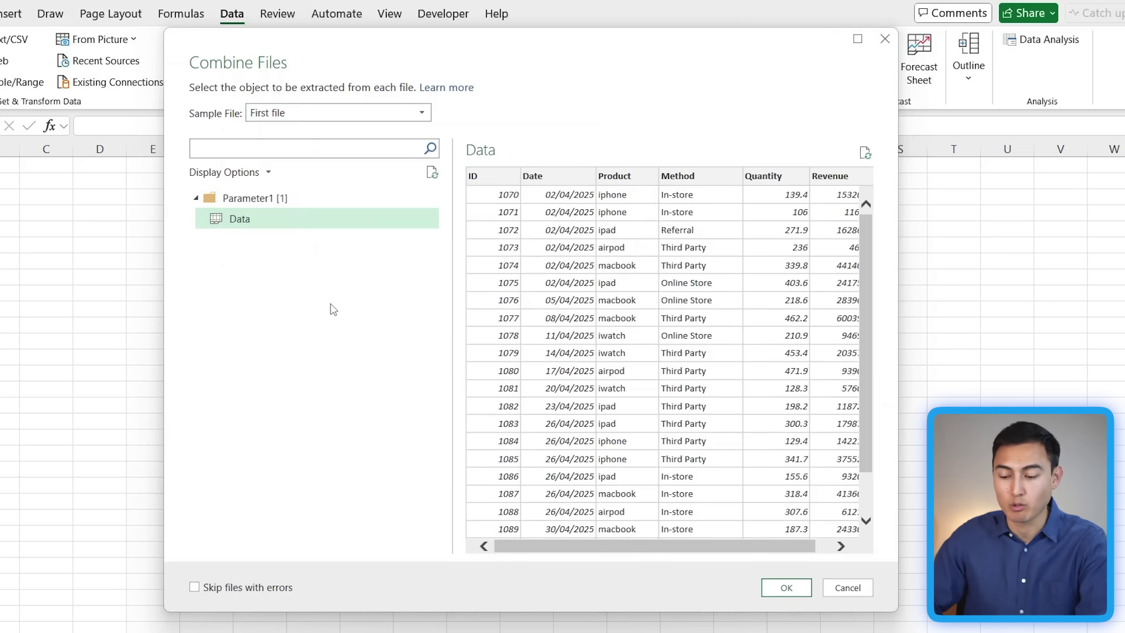
left_click(786, 587)
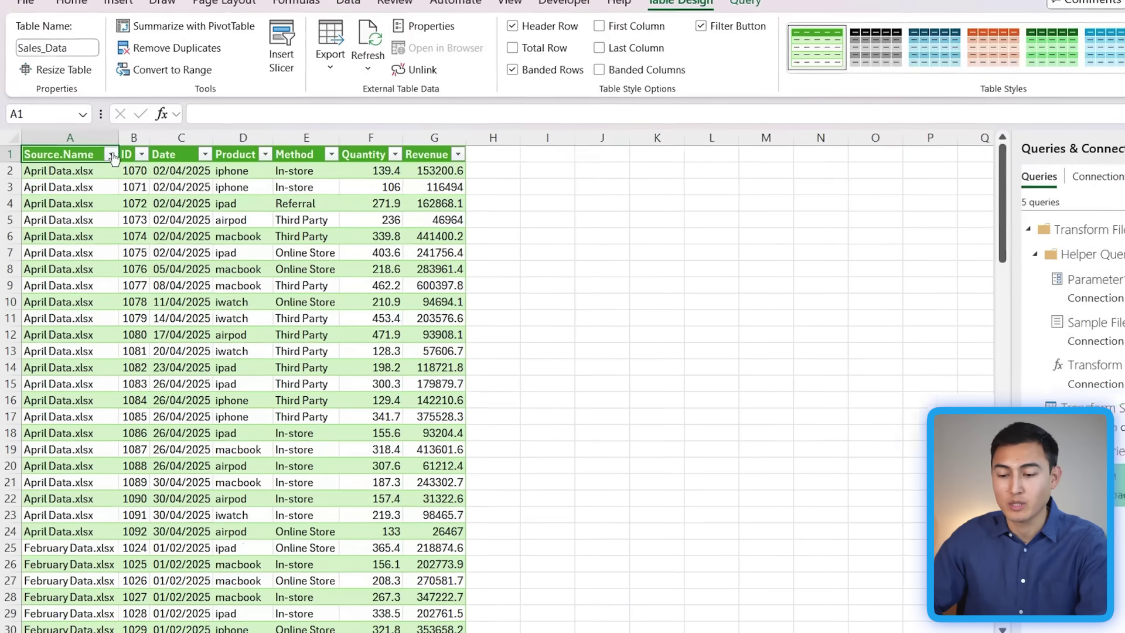
left_click(110, 166)
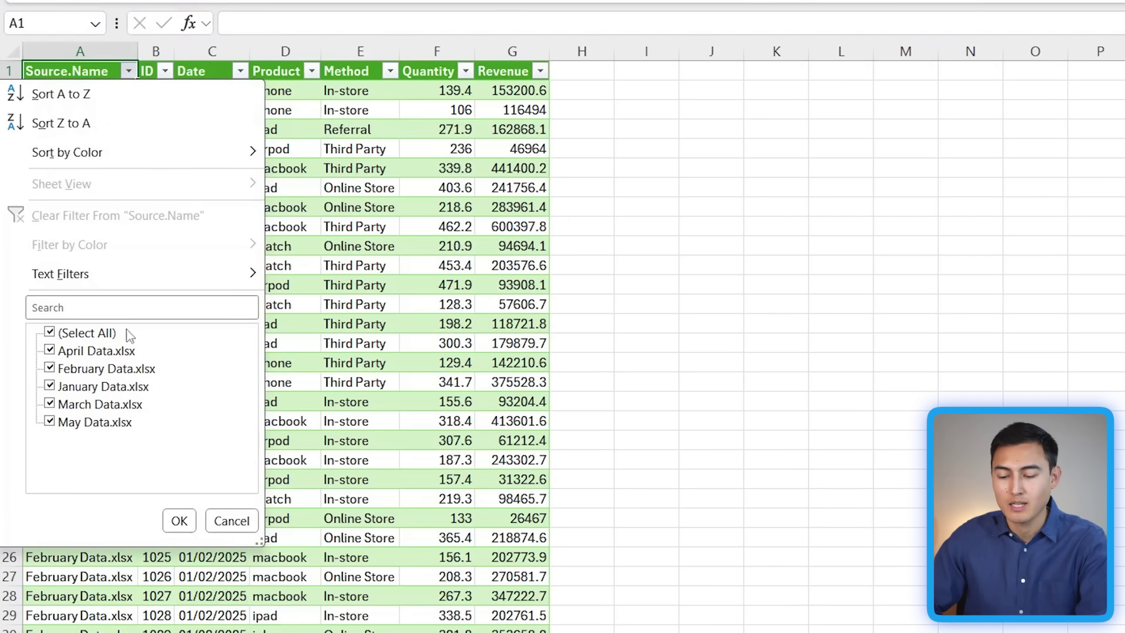
left_click(359, 193)
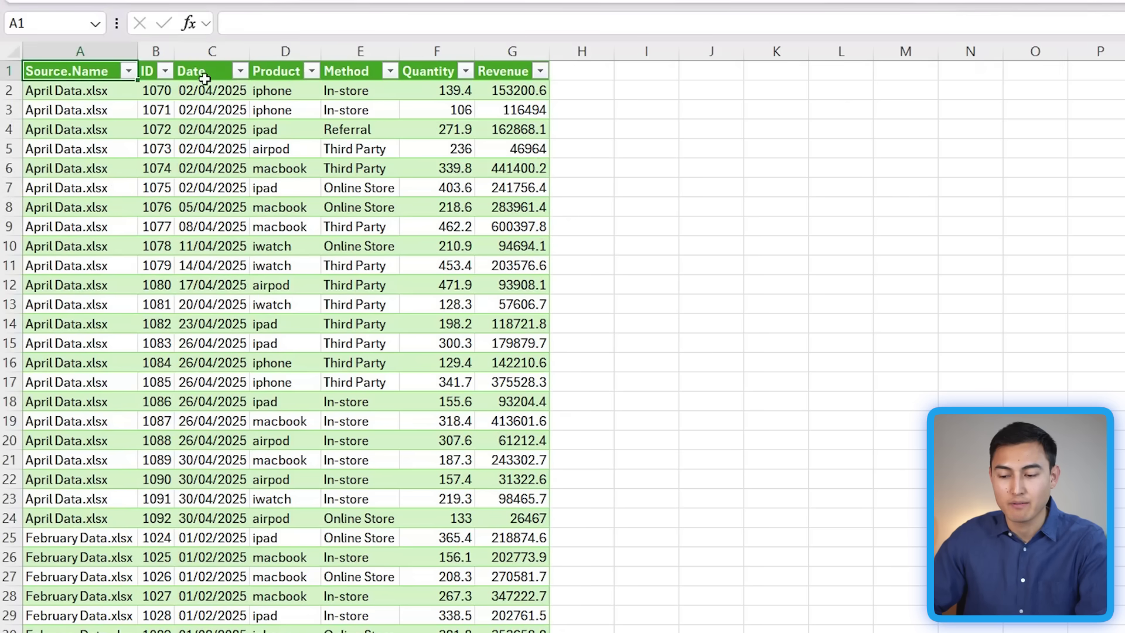
left_click(240, 72)
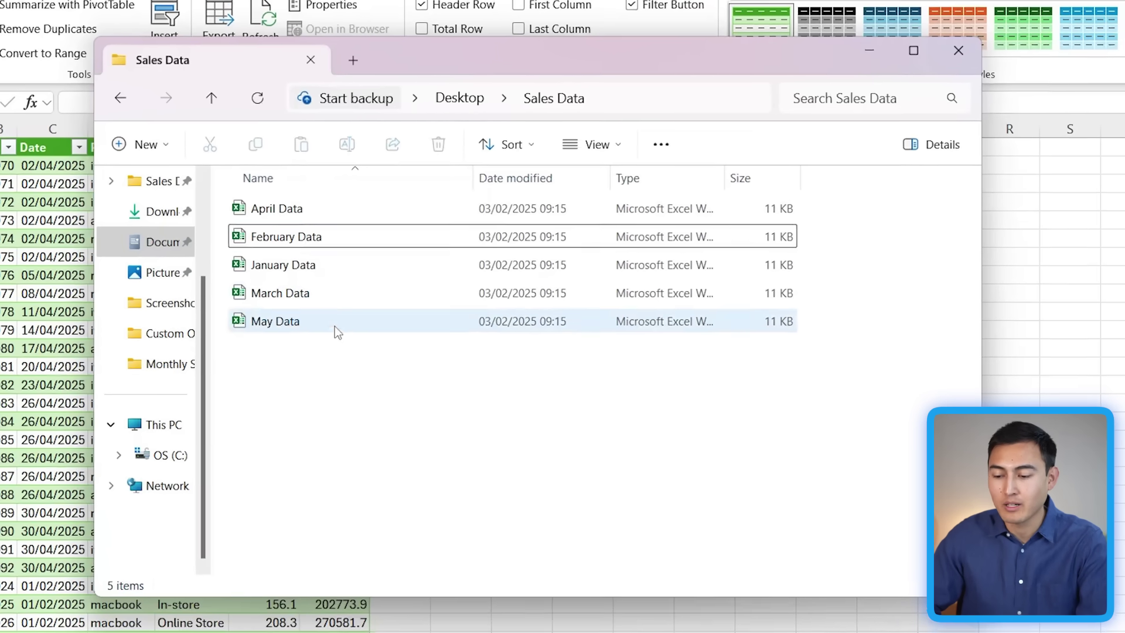
Duplicate the May Data workbook in the Sales Data folder.
left_click(446, 319)
key("ctrl+c")
key("ctrl+v")
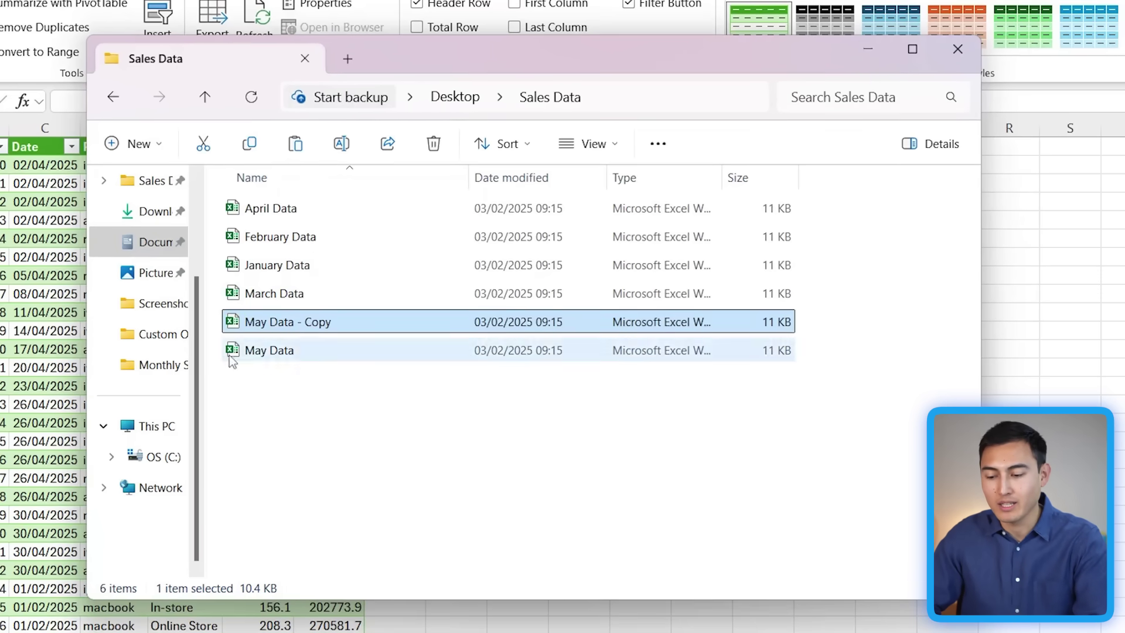
Rename the duplicate from 'May Data - Copy' to 'June Data'.
key("F2")
key("Home")
key("shift+Right")
key("shift+Right")
key("shift+Right")
type("June")
key("Right")
key("Right")
key("Right")
key("Right")
key("Right")
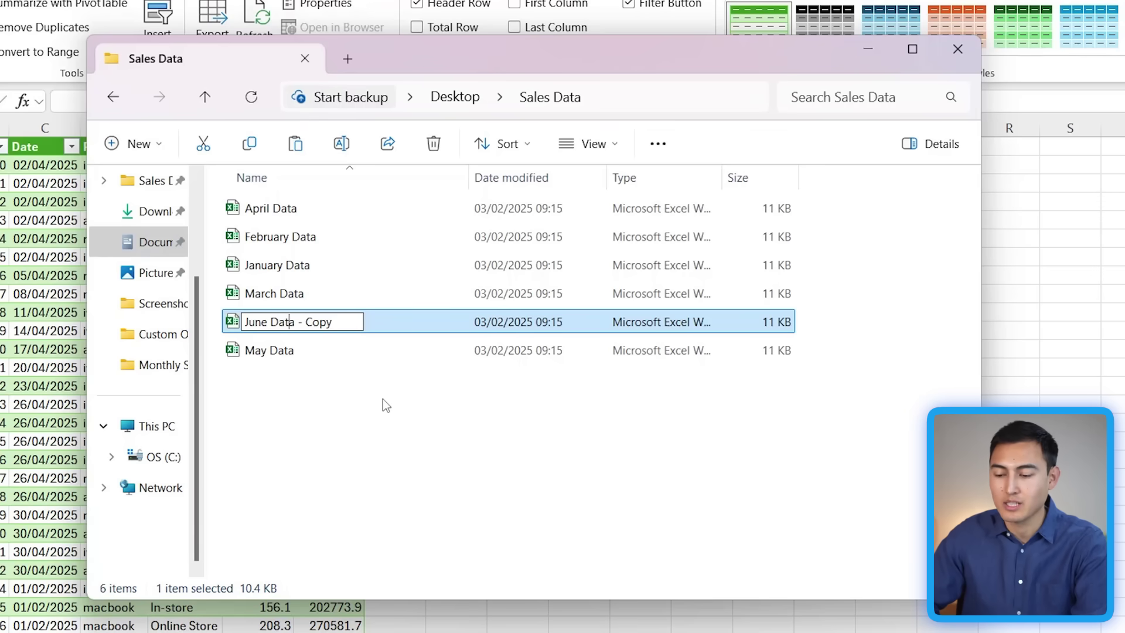
key("shift+Right")
key("shift+Right")
key("shift+Right")
key("shift+Right")
key("shift+Right")
key("shift+Right")
key("shift+Right")
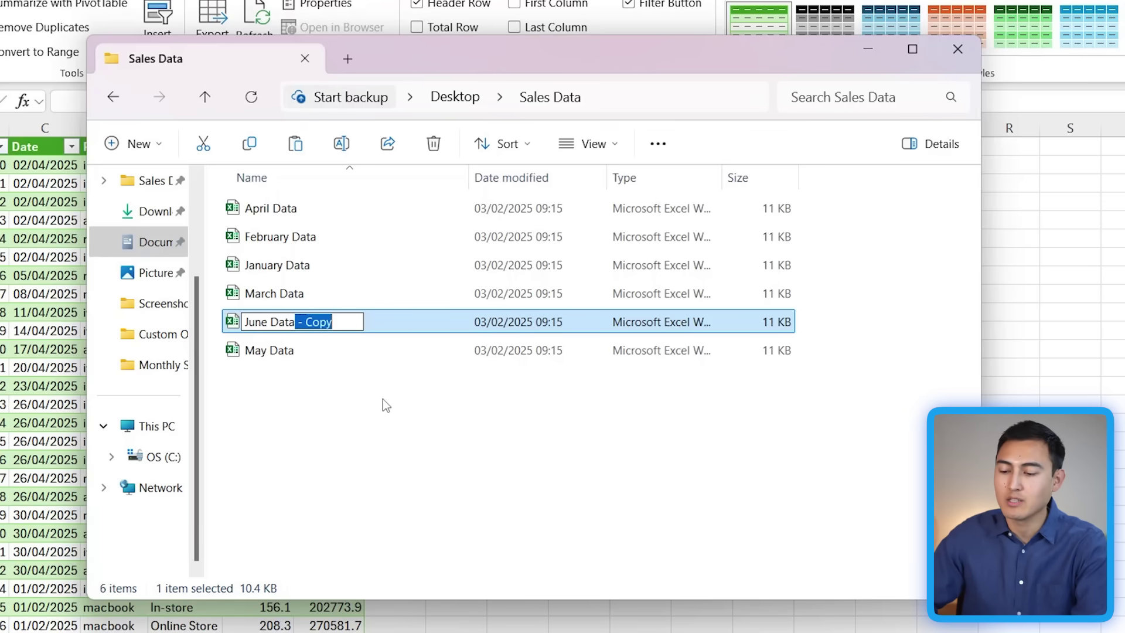
key("Delete")
key("Return")
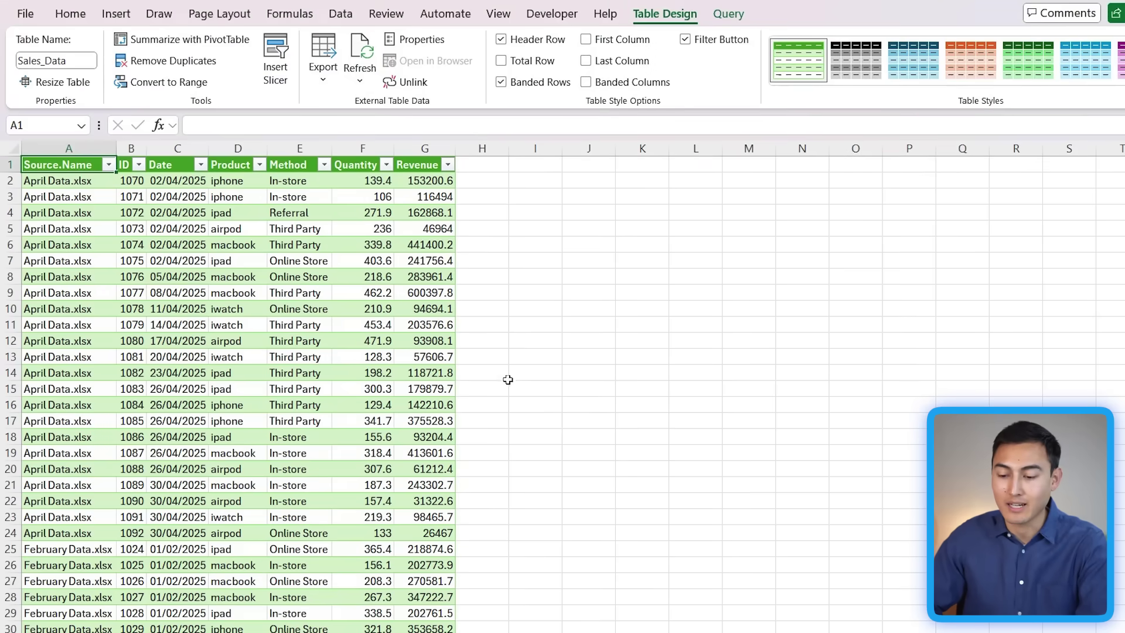
Refresh All connections and check the Source.Name filter for the included monthly files.
left_click(362, 69)
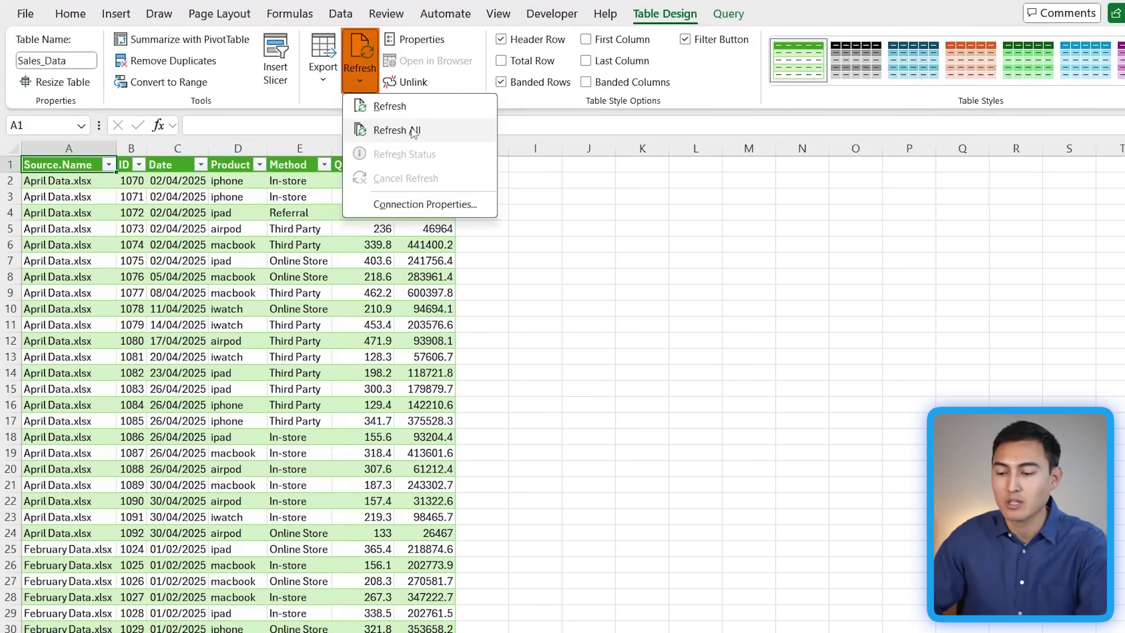
left_click(414, 131)
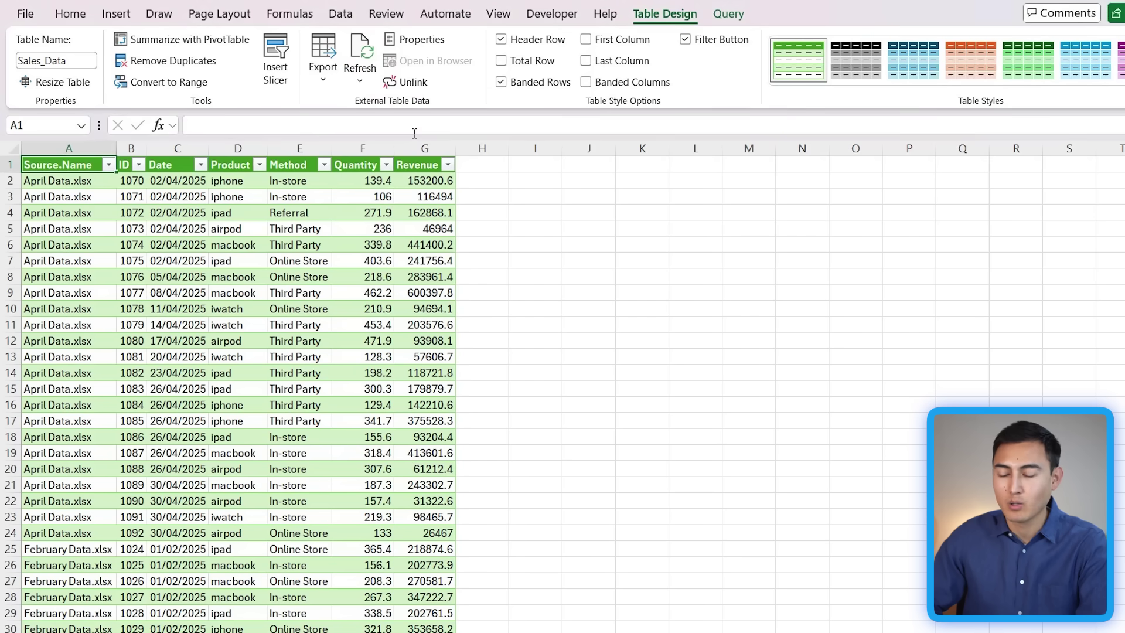
left_click(108, 168)
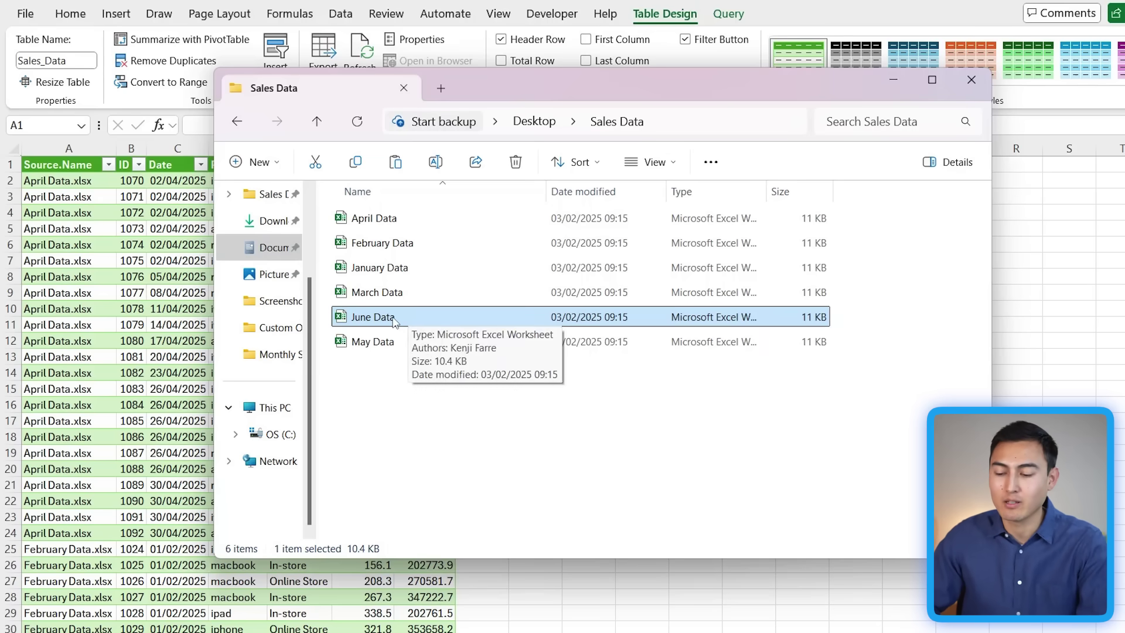
Open June Data and change the date in cell B3 to 02/10/2025.
double_click(372, 317)
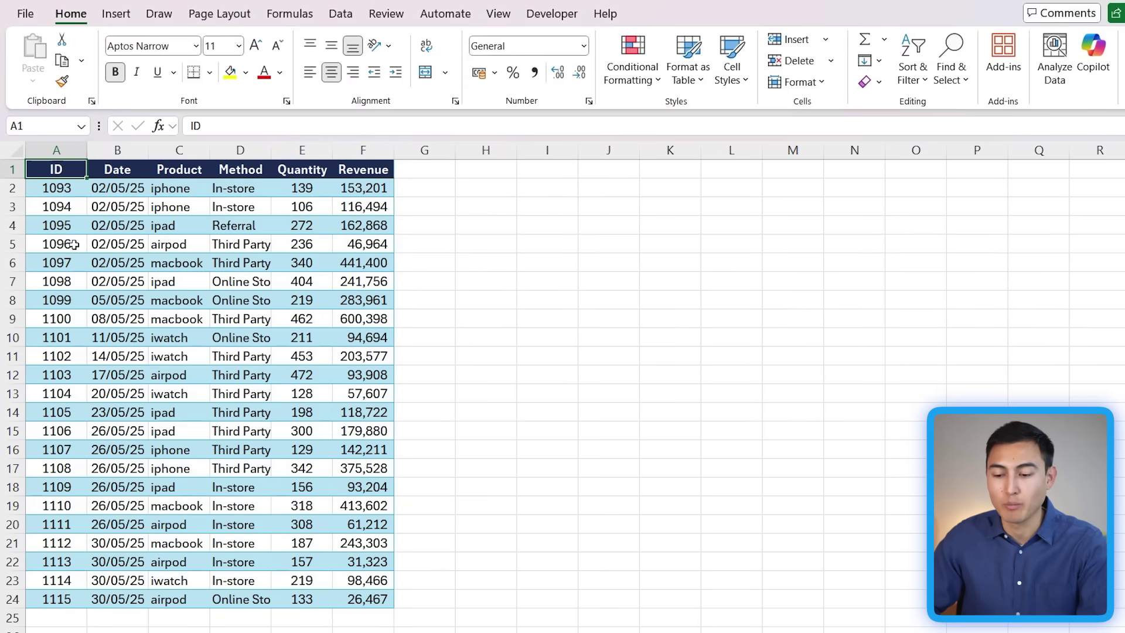
left_click(106, 209)
left_click(221, 124)
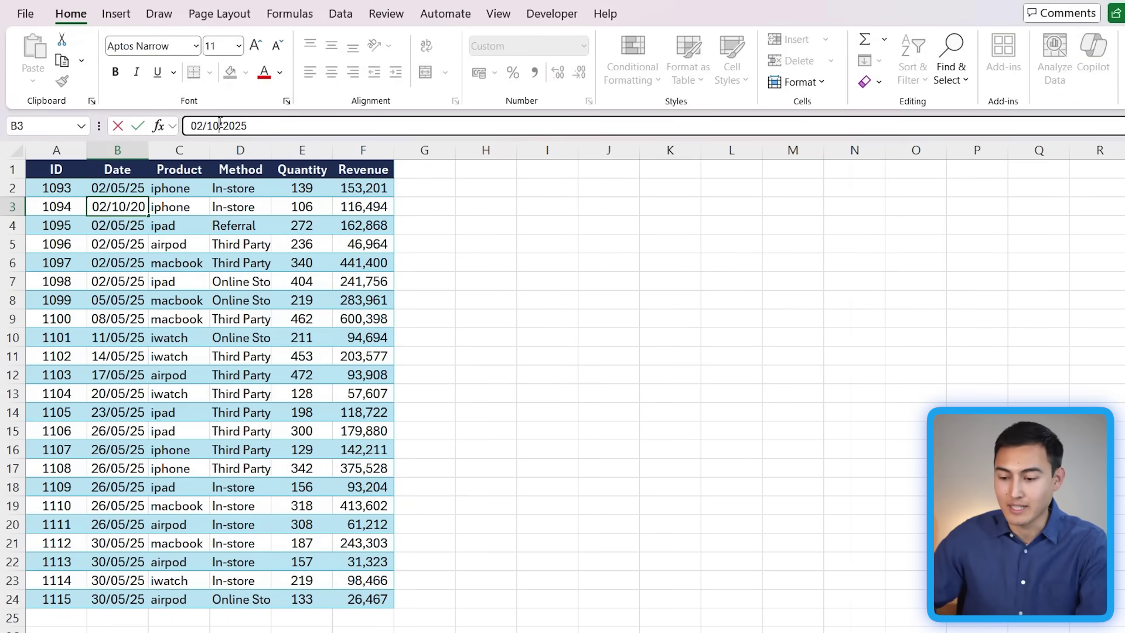
key("Return")
key("Up")
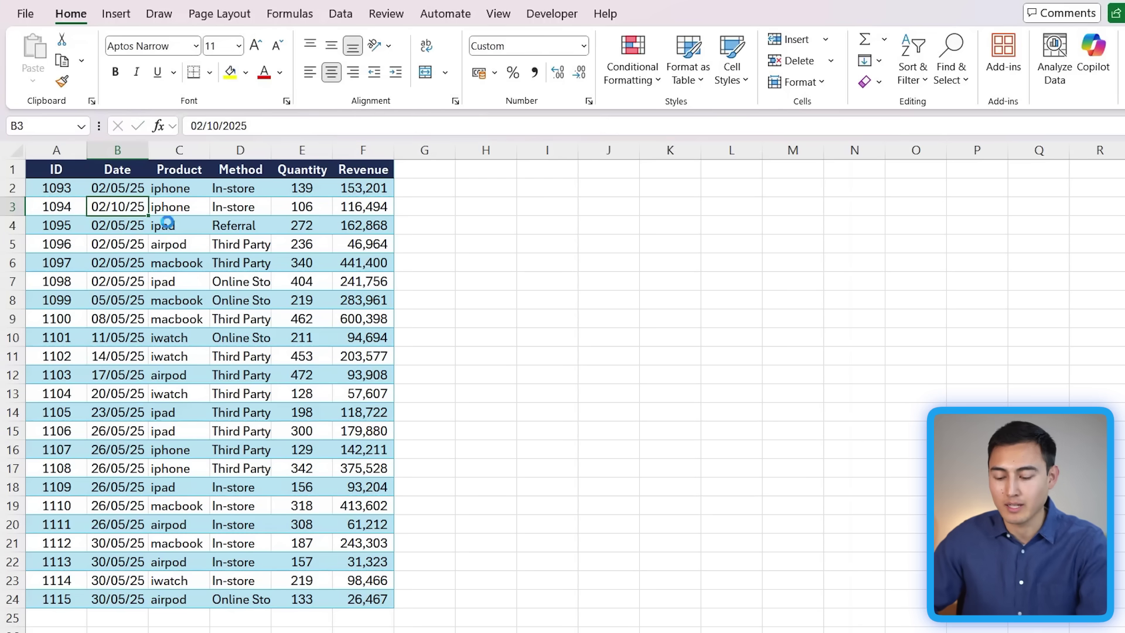
Save June Data, refresh the combined Sales_Data table, and uncheck October in the Date filter.
key("ctrl+s")
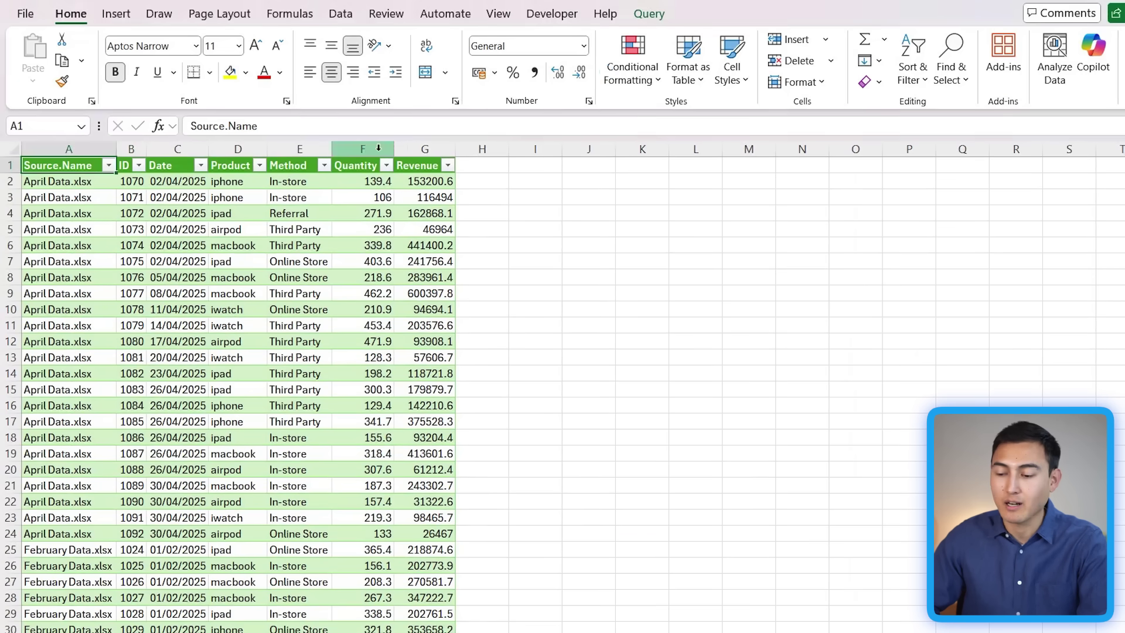
left_click(177, 278)
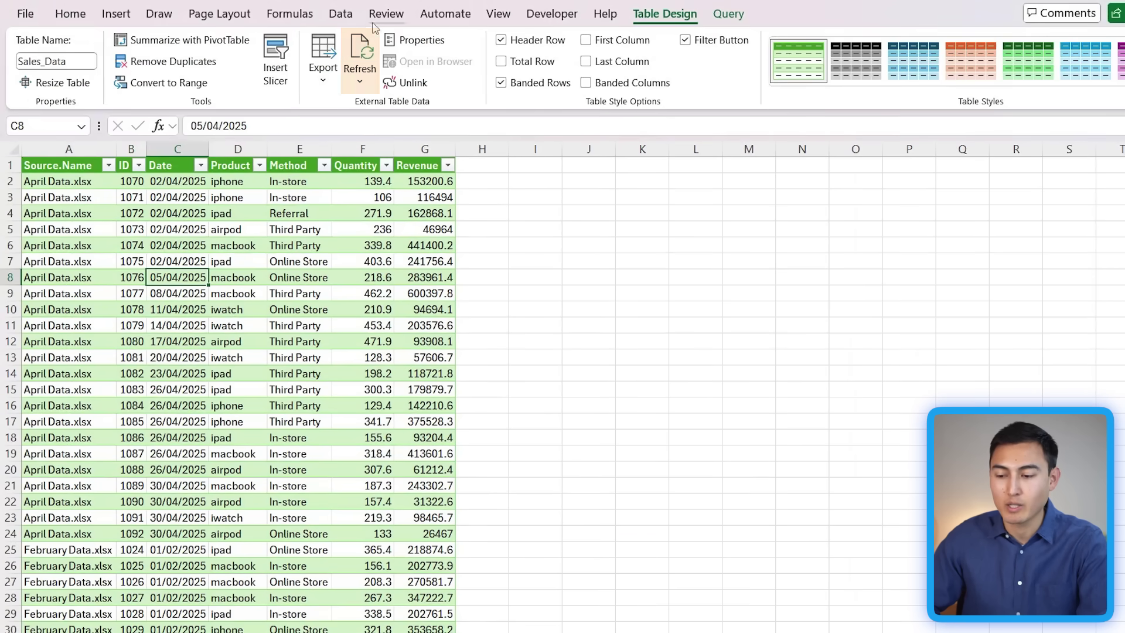
left_click(360, 59)
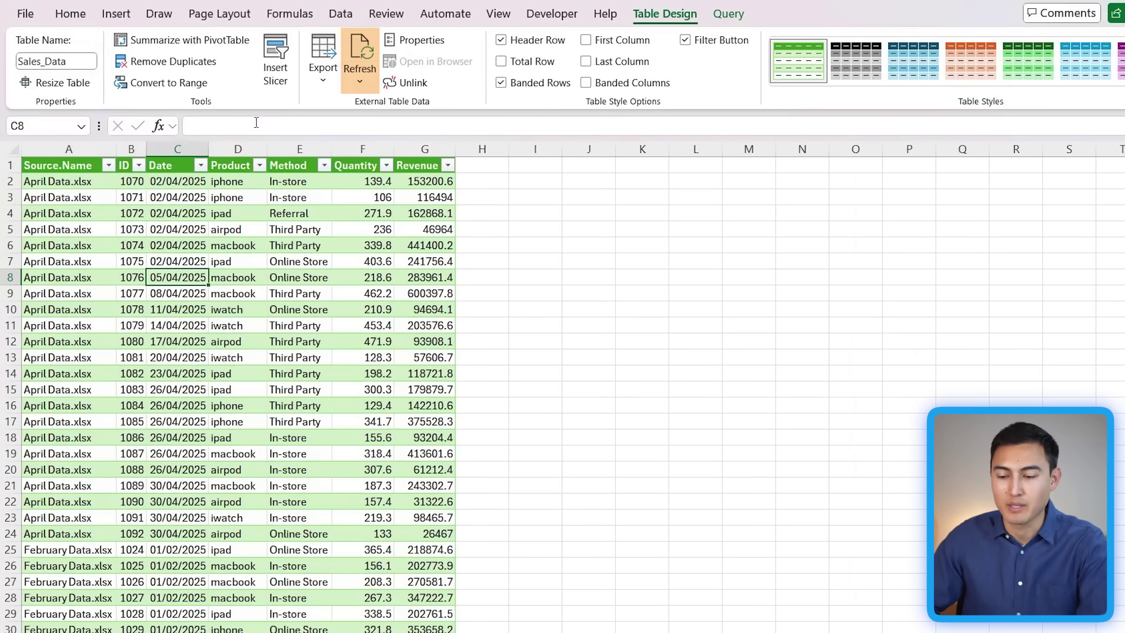
left_click(200, 165)
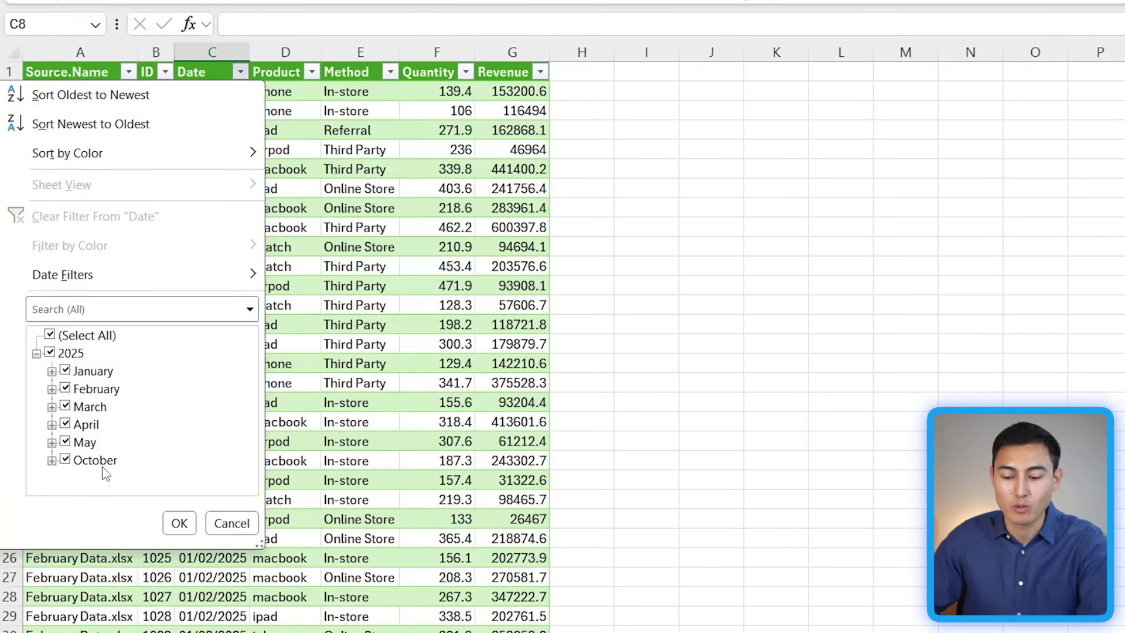
left_click(114, 464)
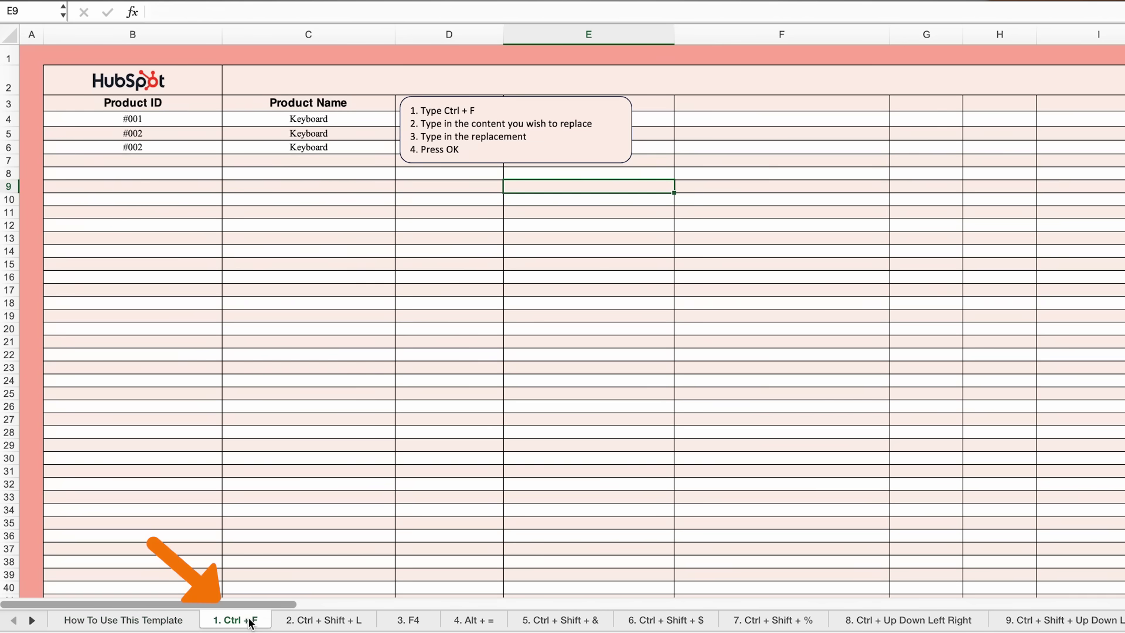
Switch to the '2. Ctrl + Shift + L' filtering sheet and expand the weighted averages section.
left_click(338, 623)
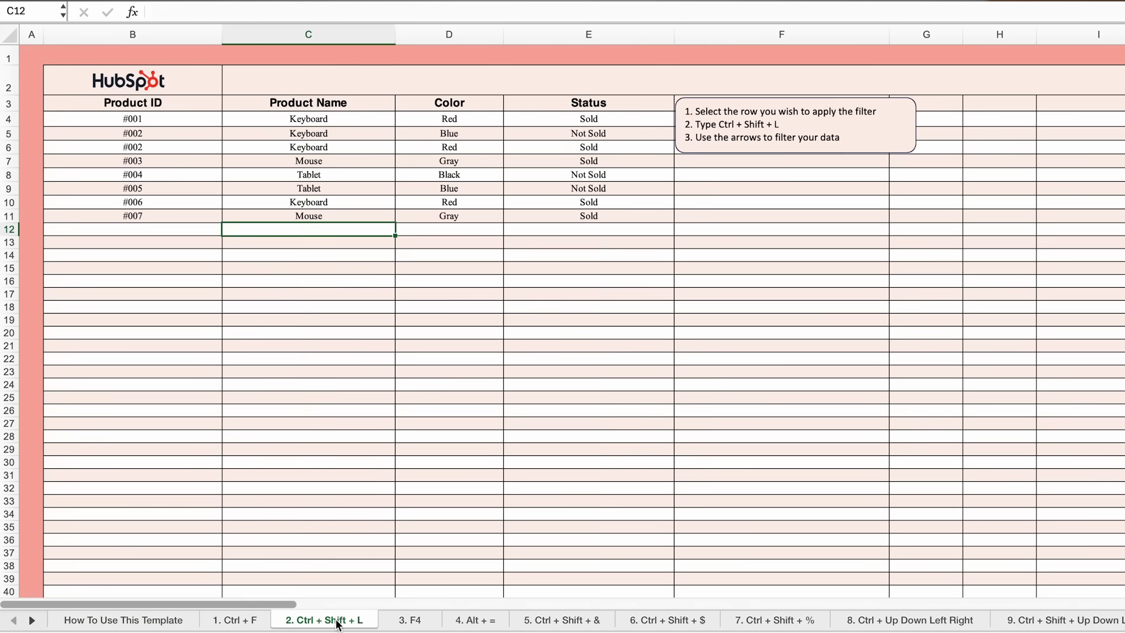
left_click(467, 216)
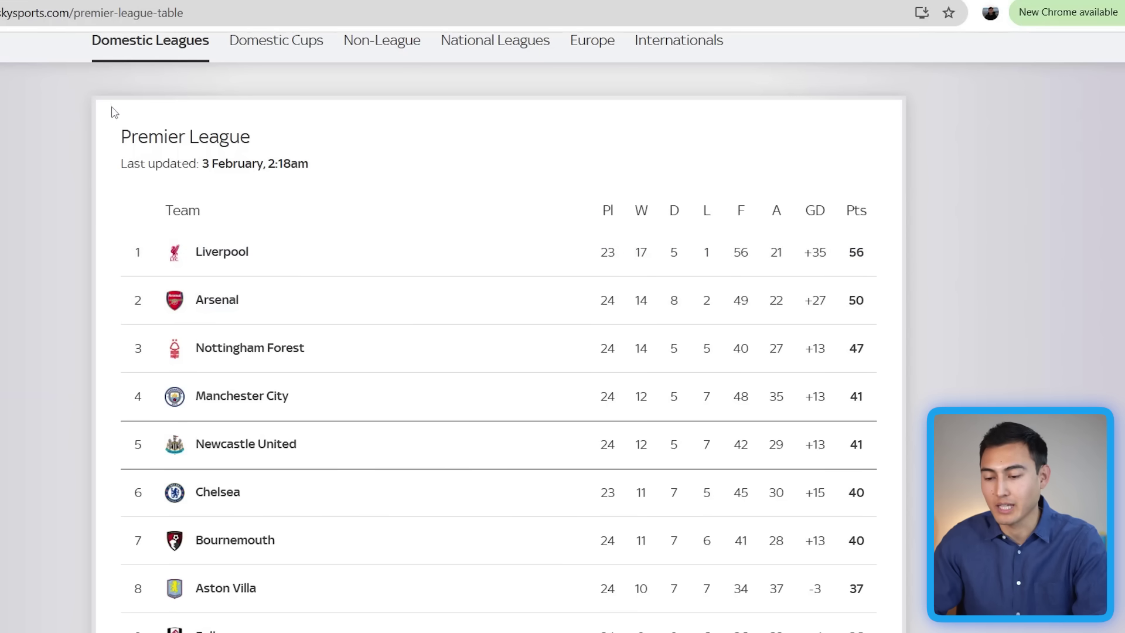
Highlight the top of the Premier League table, deselect it, then return to the blank Excel workbook.
left_click_drag(217, 166, 858, 455)
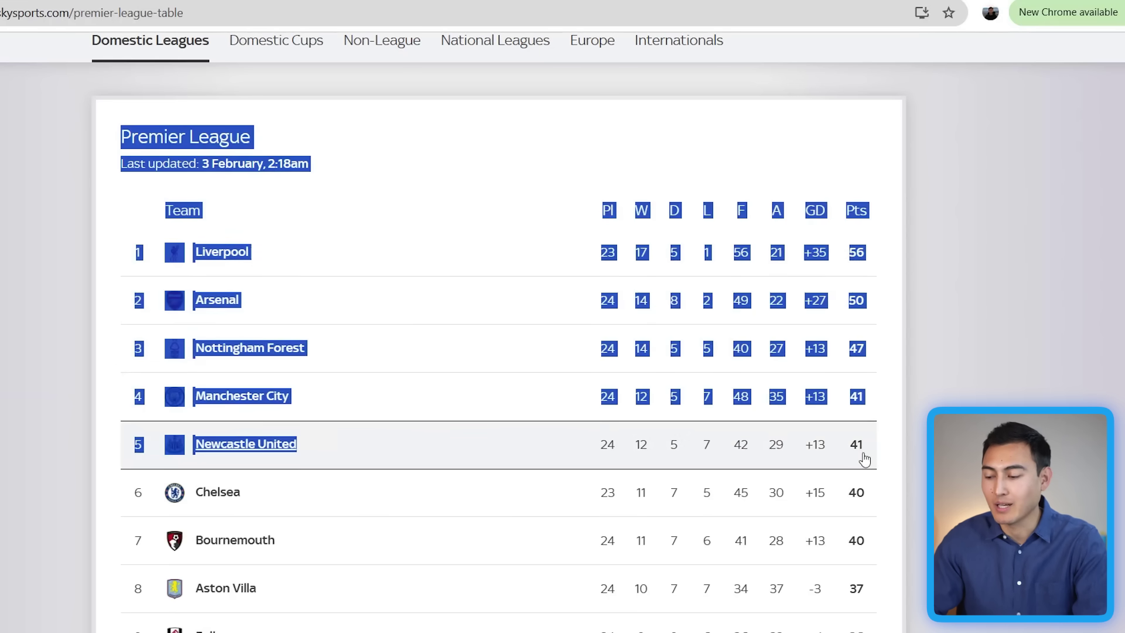
left_click(983, 382)
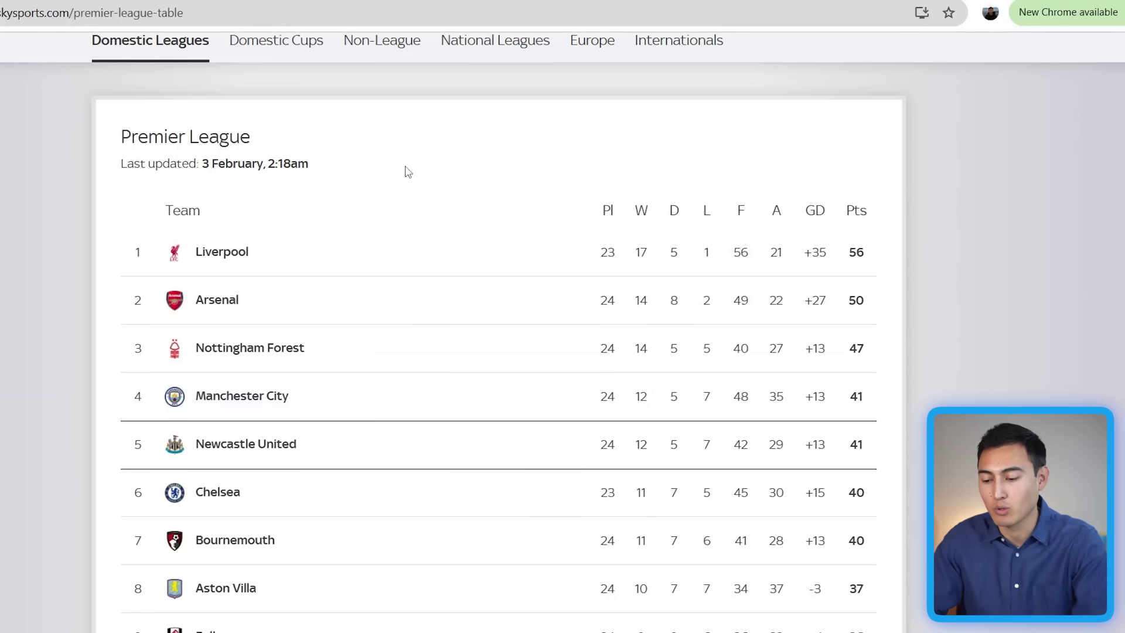
key("alt+Tab")
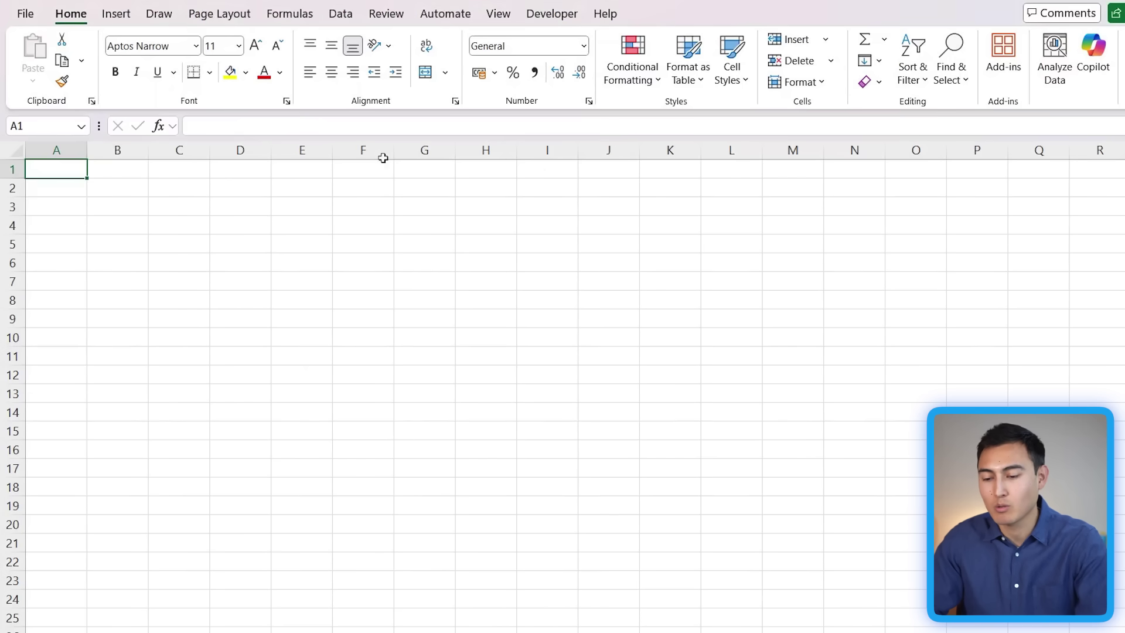
Start a From Web import and connect to the pasted Sky Sports league table address.
left_click(353, 13)
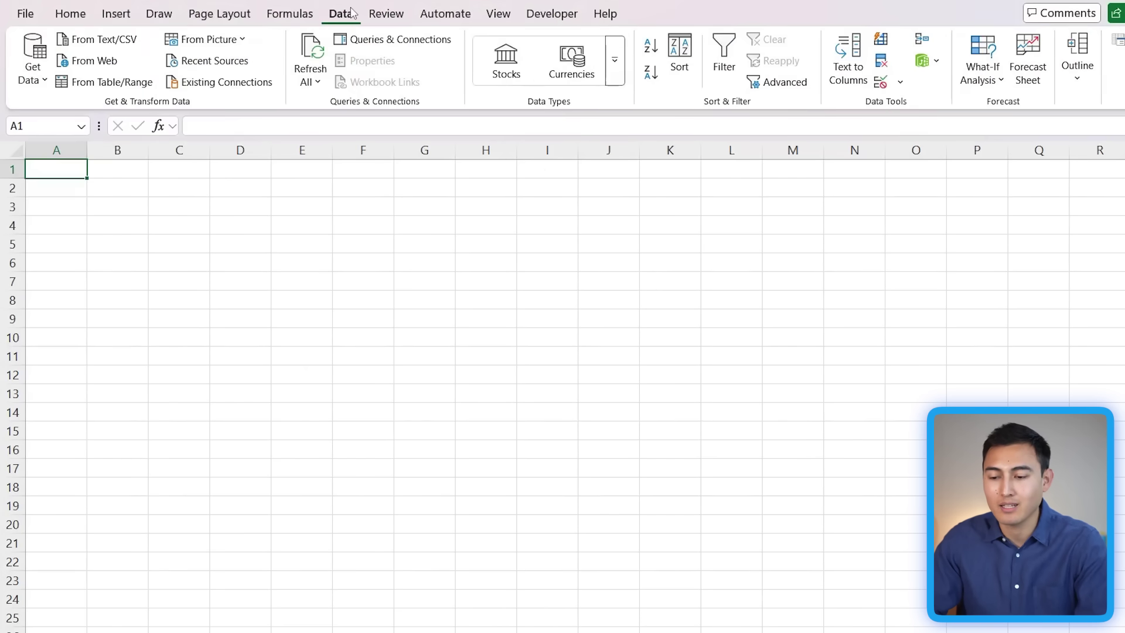
left_click(88, 60)
left_click(366, 326)
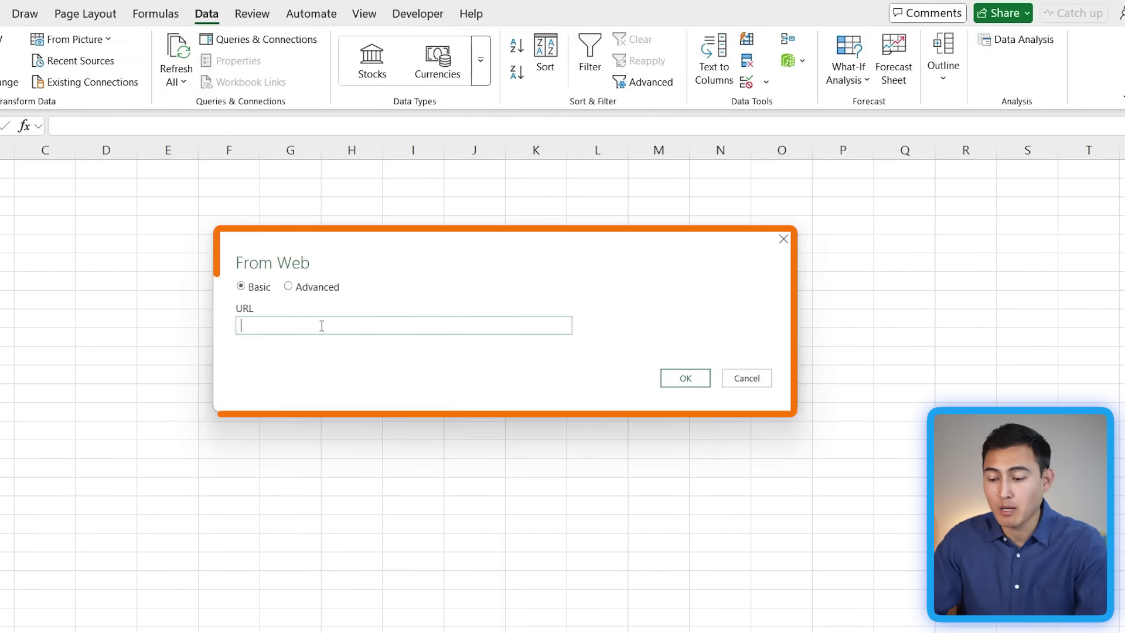
type("https://www.skysports.com/premier-league-table")
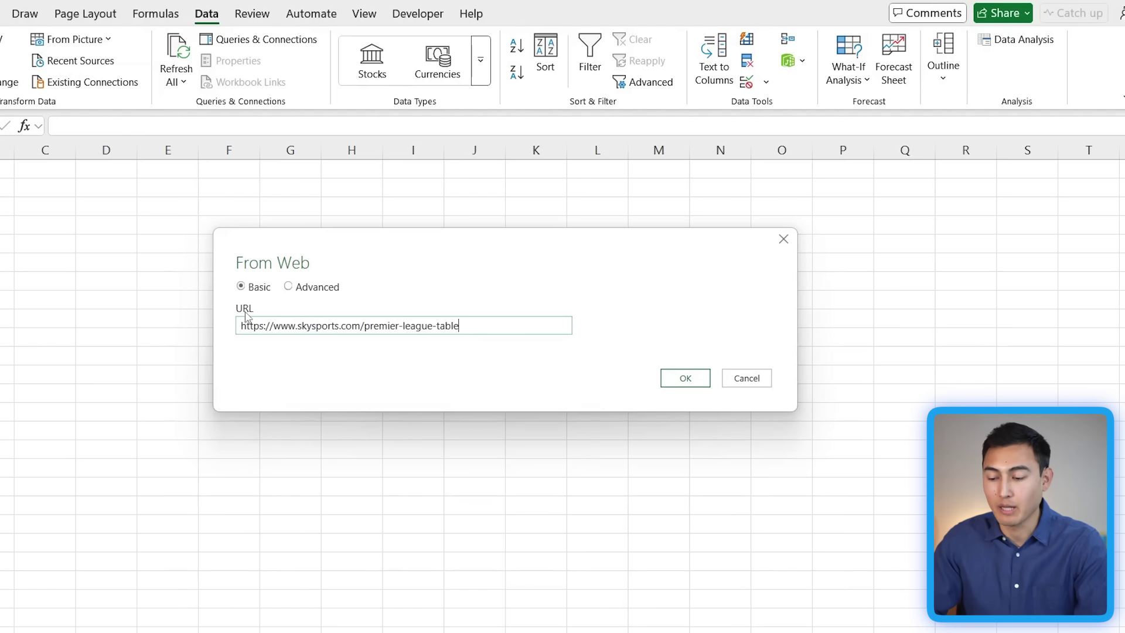
left_click(683, 377)
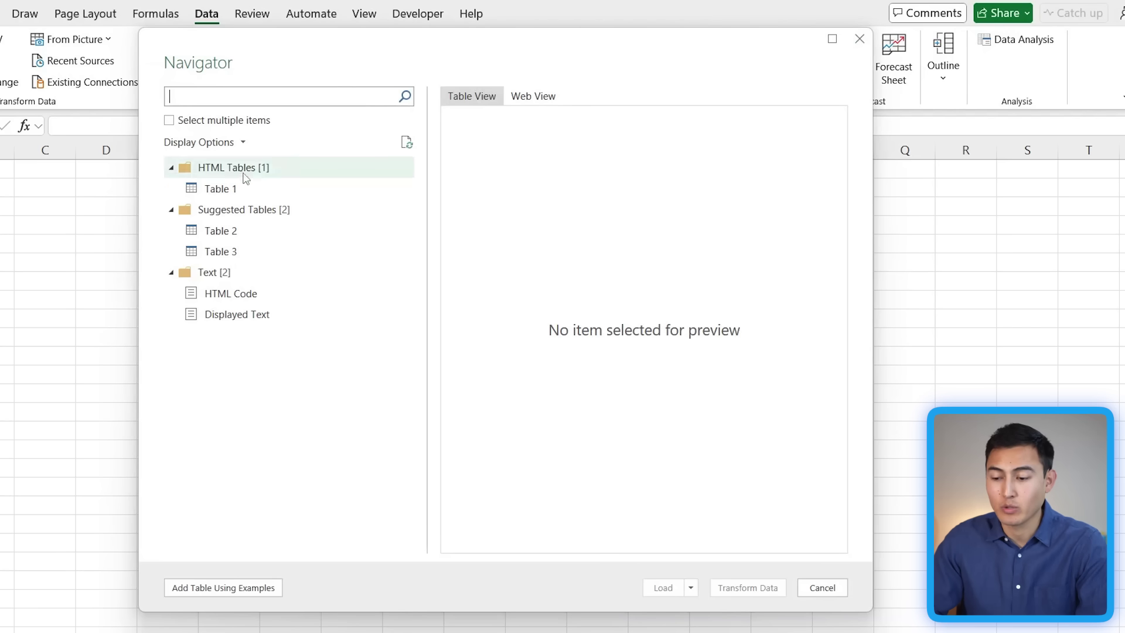
Preview Table 1 as a grid and as a web view, then load it into the workbook.
left_click(239, 190)
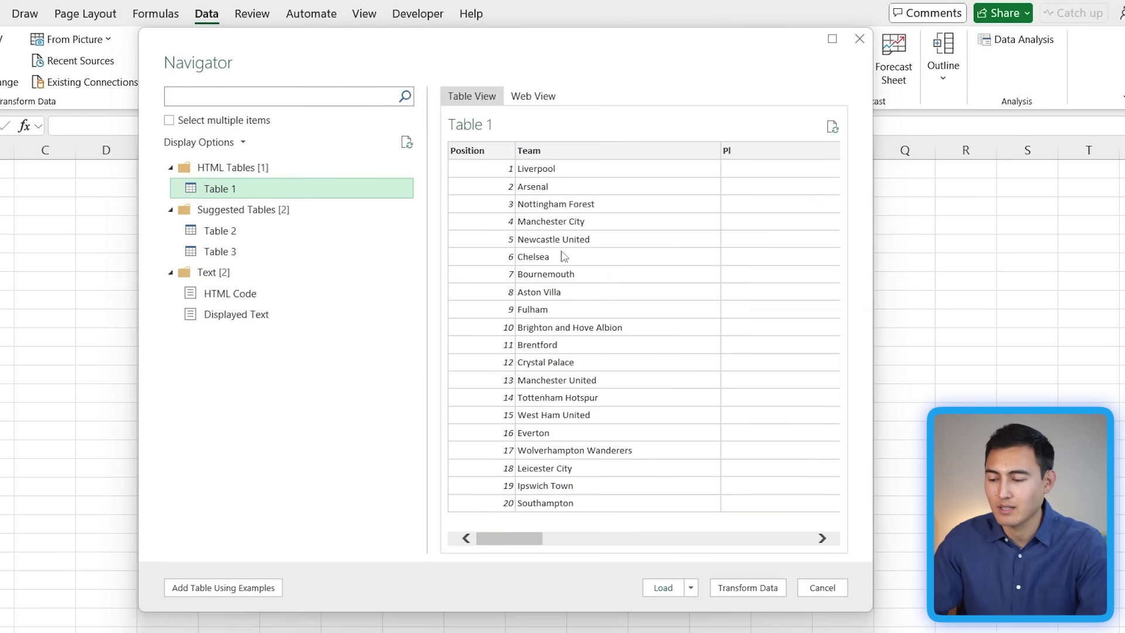
left_click(534, 103)
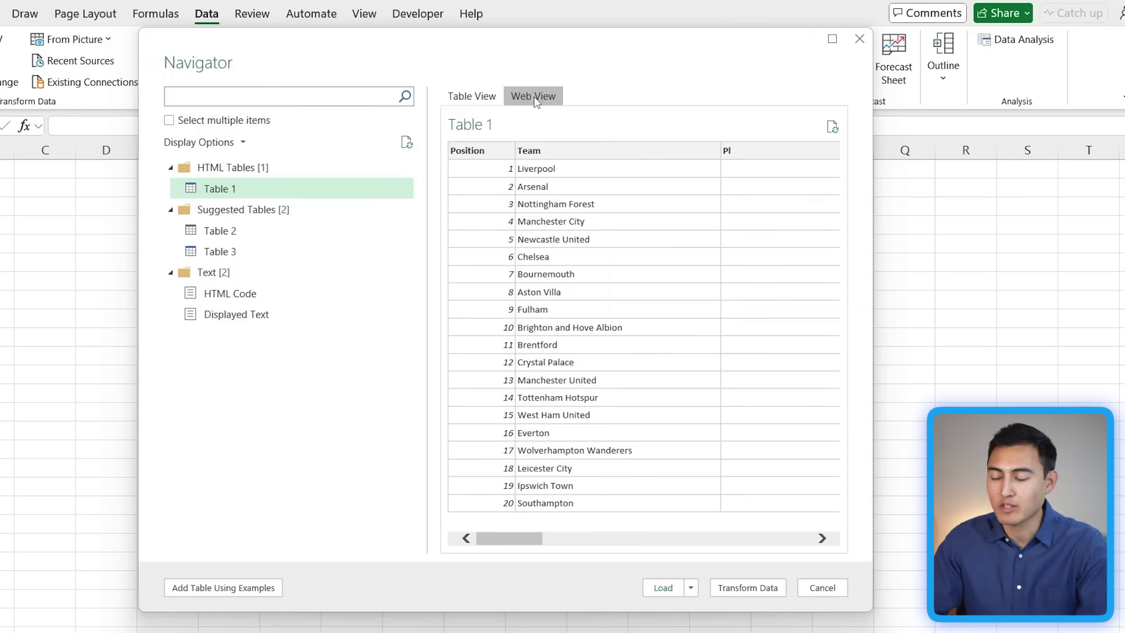
scroll(611, 344, "down", 10)
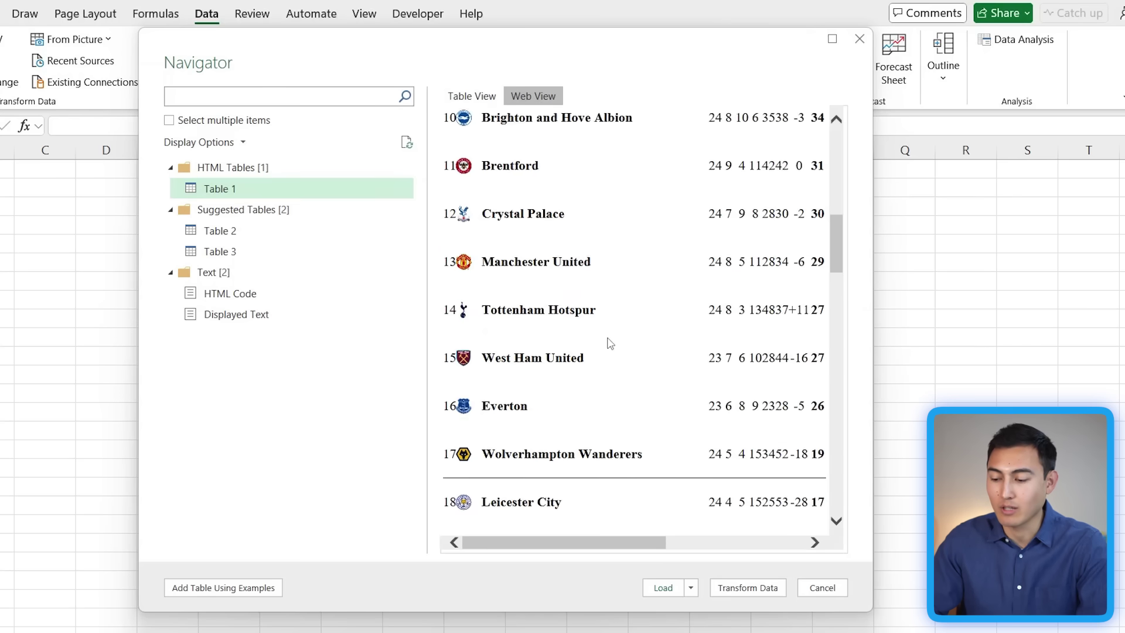
scroll(611, 344, "up", 10)
left_click(473, 99)
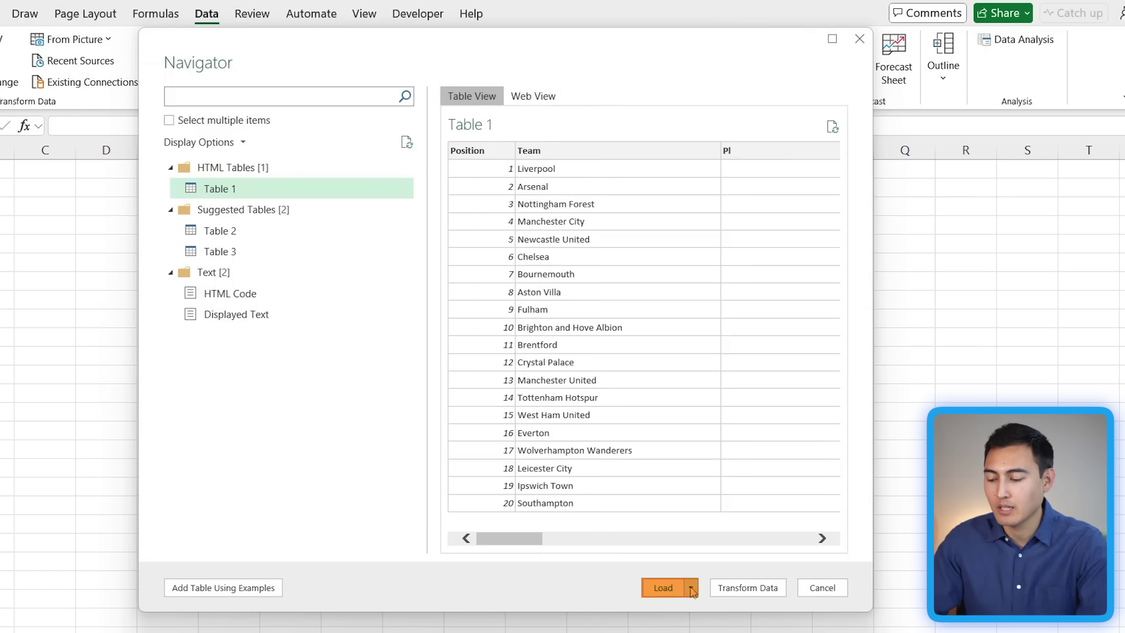
left_click(667, 592)
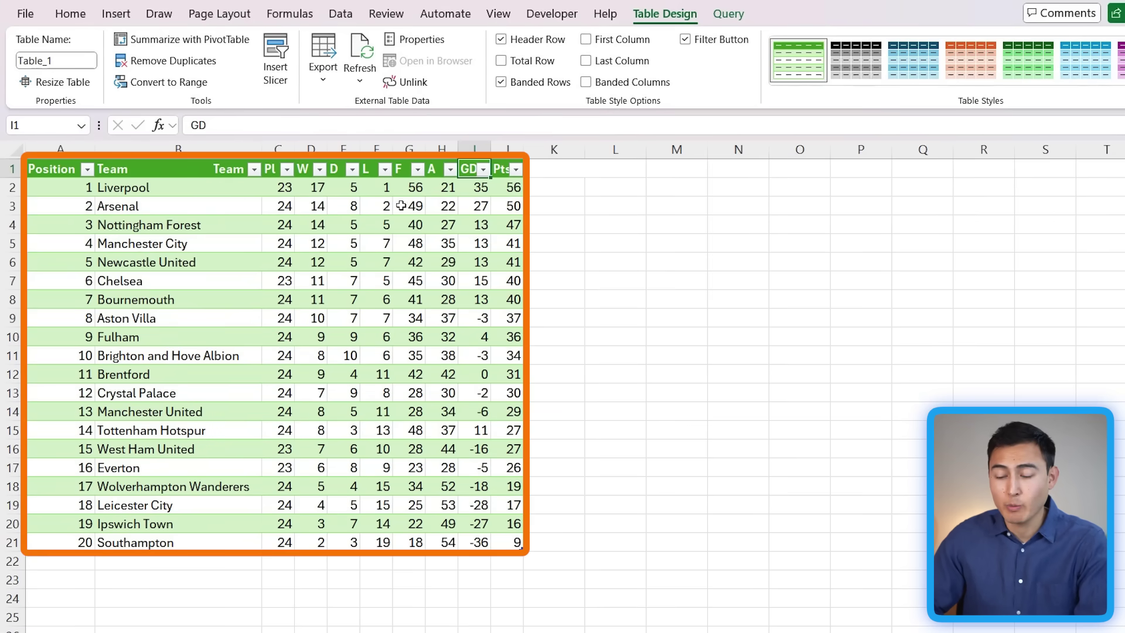
Select Liverpool's entry in Table_1 to compare it with the Sky Sports website.
left_click(124, 188)
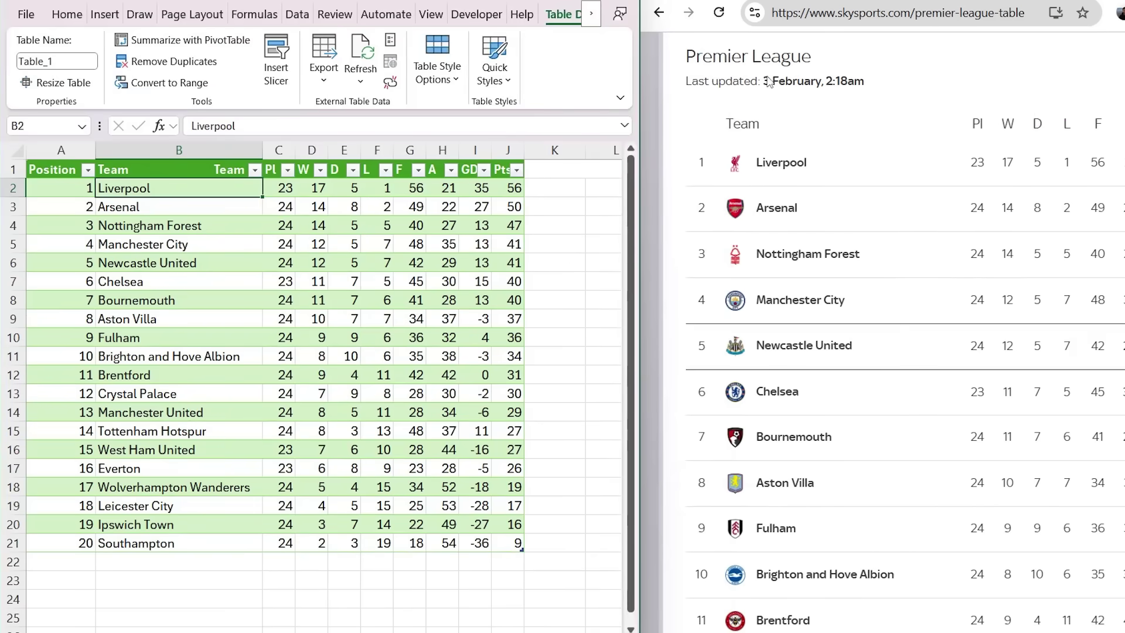
Check the website's last-updated date, then bring up the Refresh options for the league table.
left_click_drag(762, 84, 854, 87)
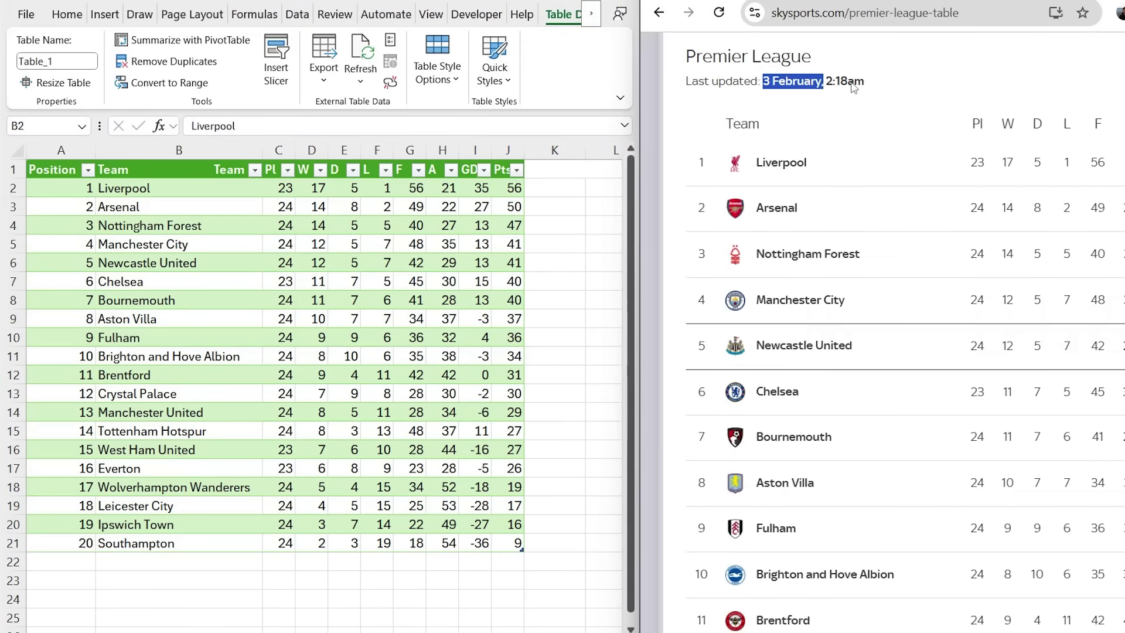
left_click(890, 89)
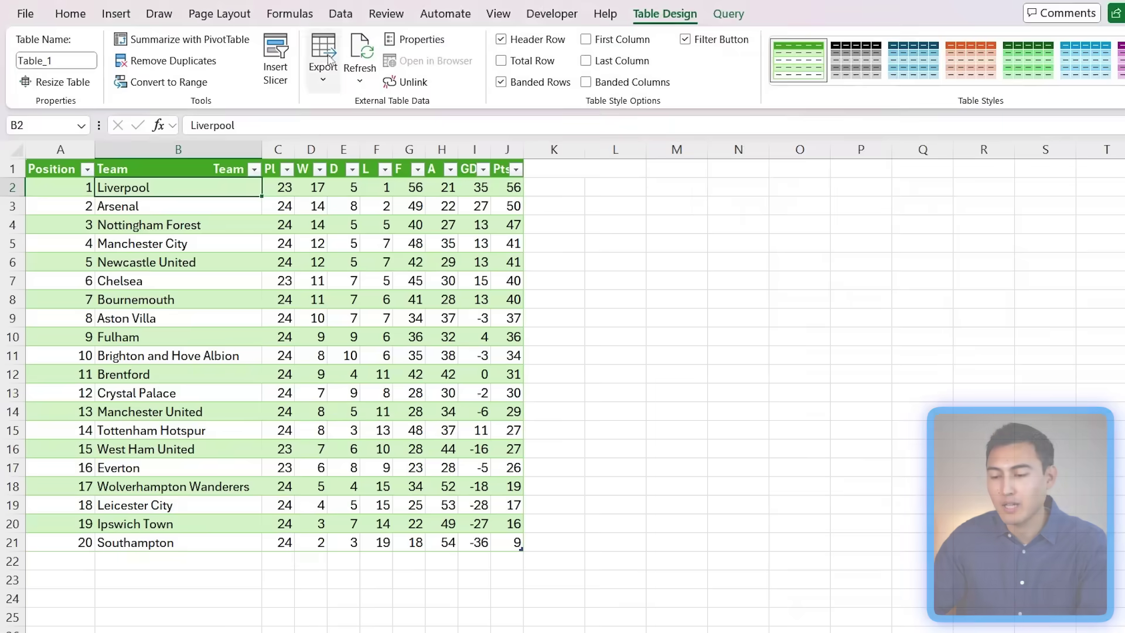
left_click(360, 82)
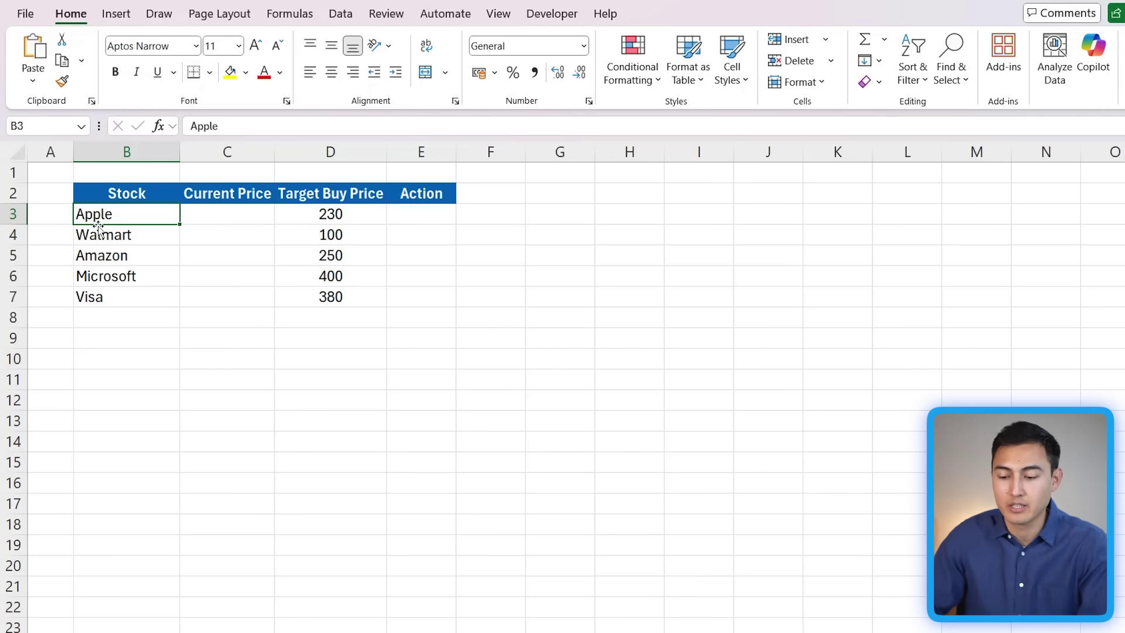
Review the company names, the five target buy prices and Apple's Action formula.
key("ctrl+shift+Down")
key("Return")
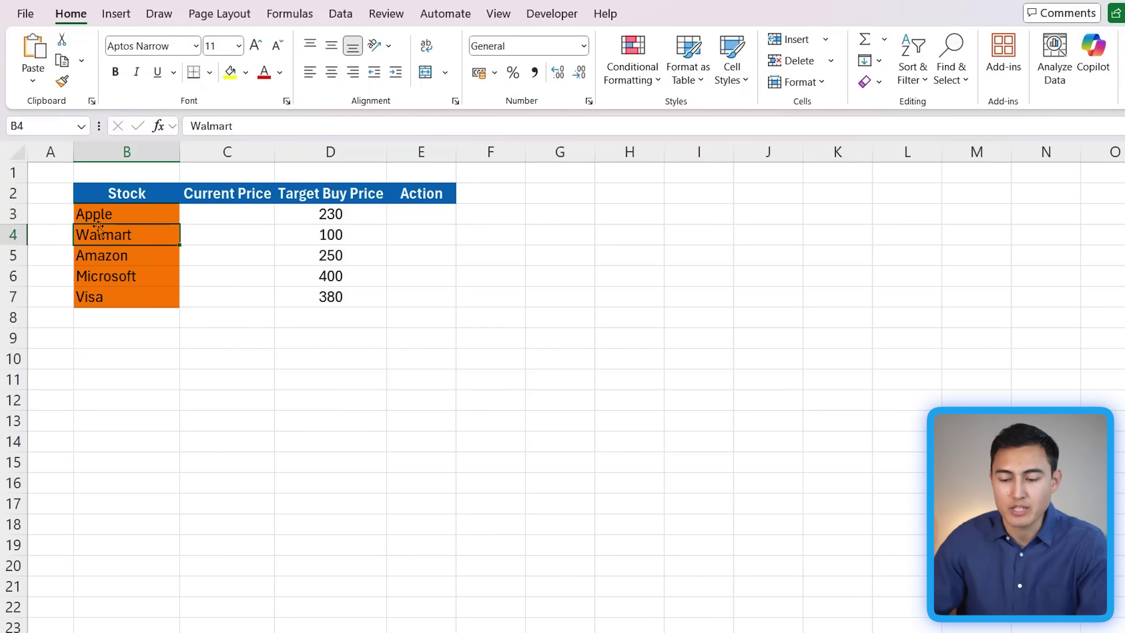
key("Return")
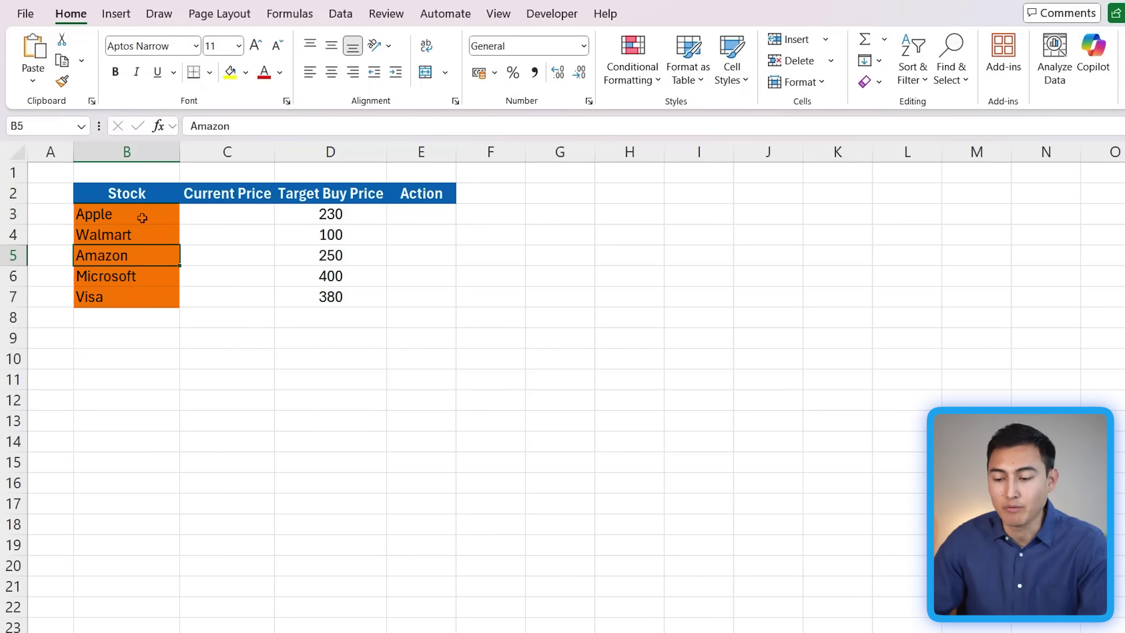
left_click_drag(356, 217, 354, 293)
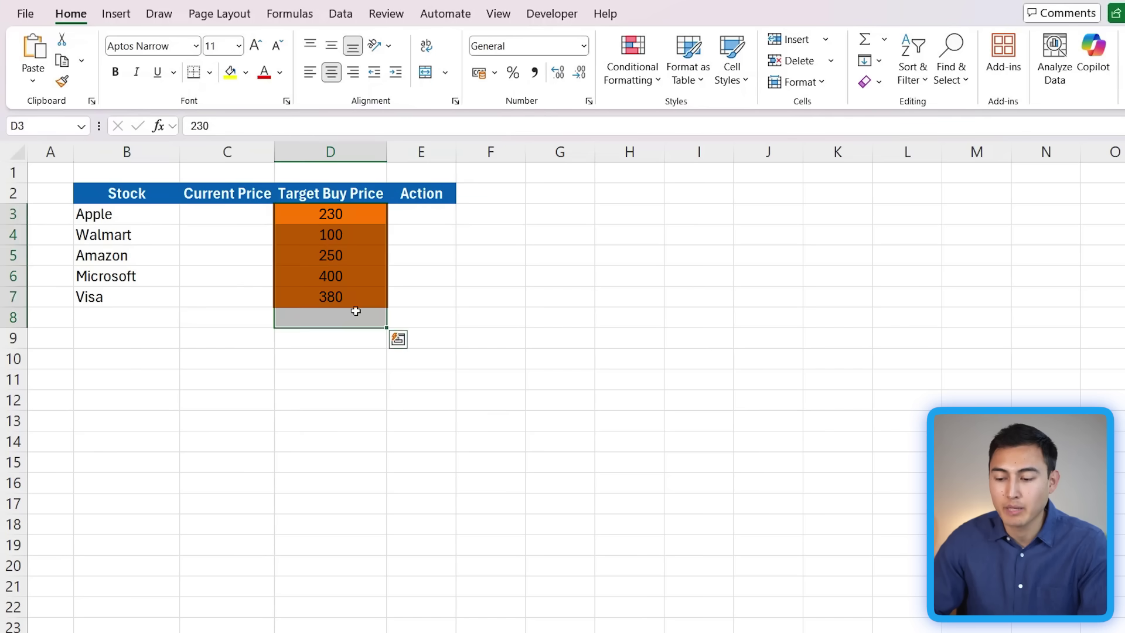
key("Left")
key("Right")
left_click(238, 216)
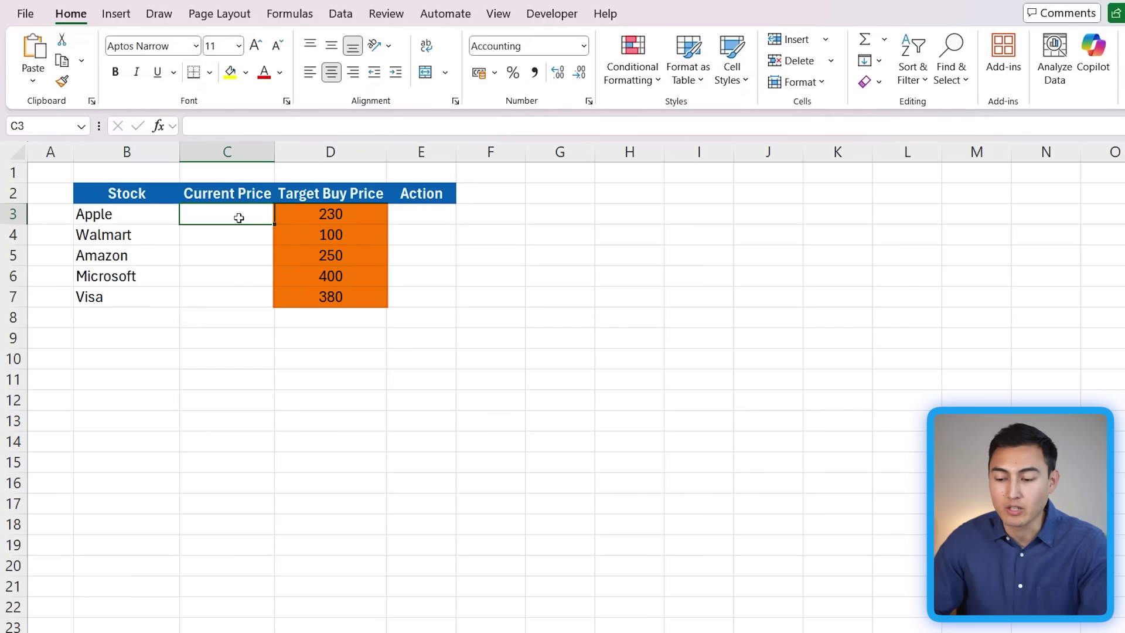
left_click_drag(304, 218, 329, 296)
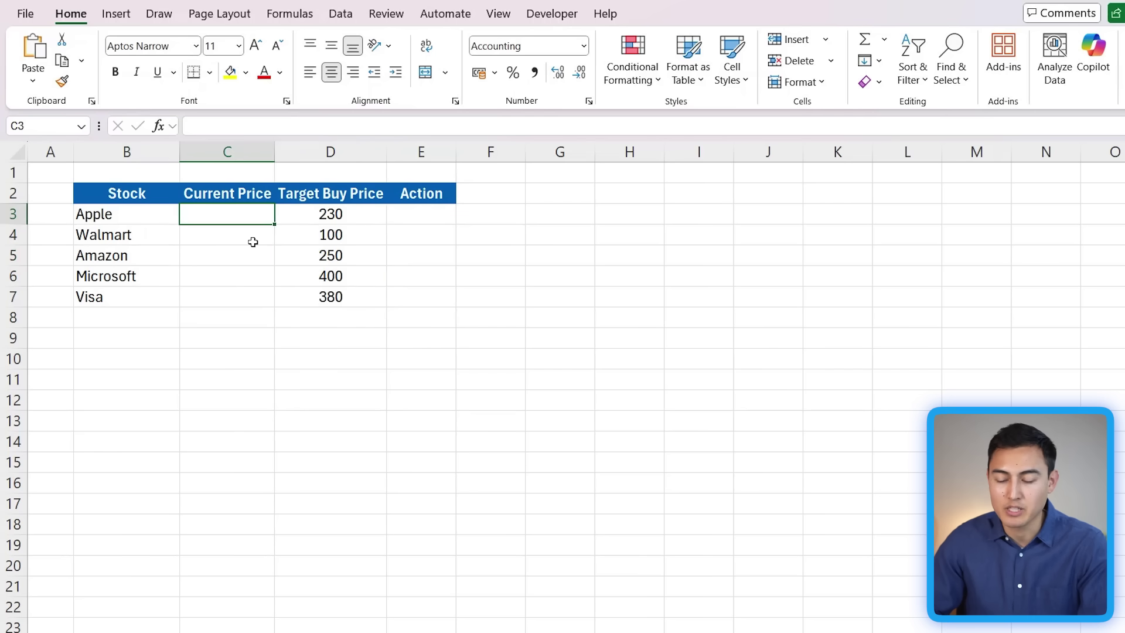
left_click(425, 215)
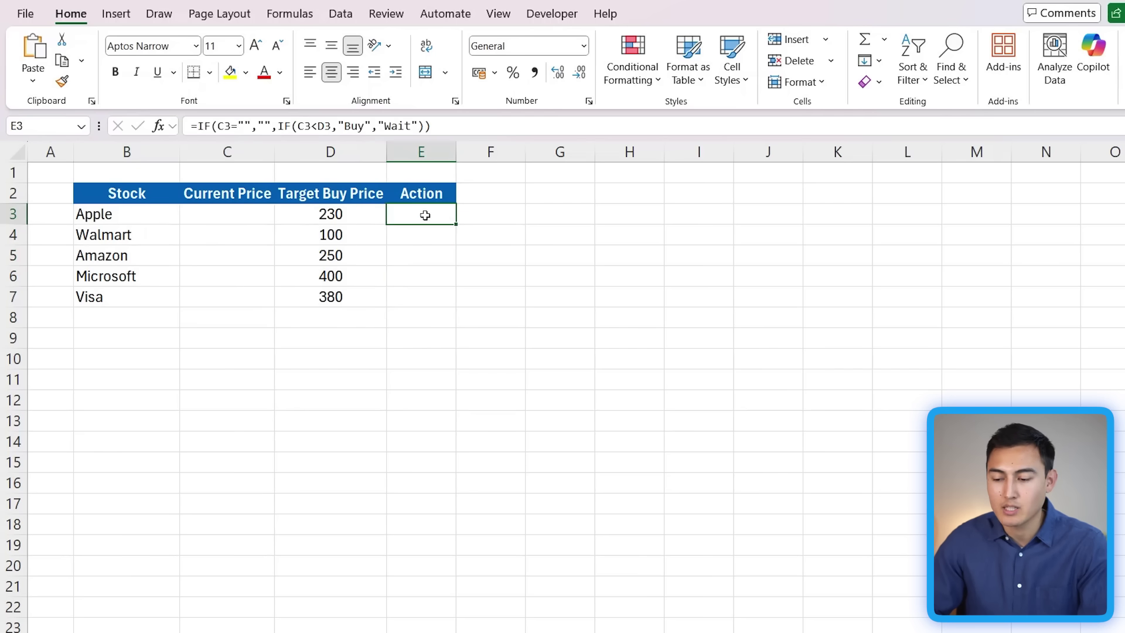
Enter 200 as Apple's current price and confirm Action shows Buy against the 230 target.
left_click(255, 216)
type("20")
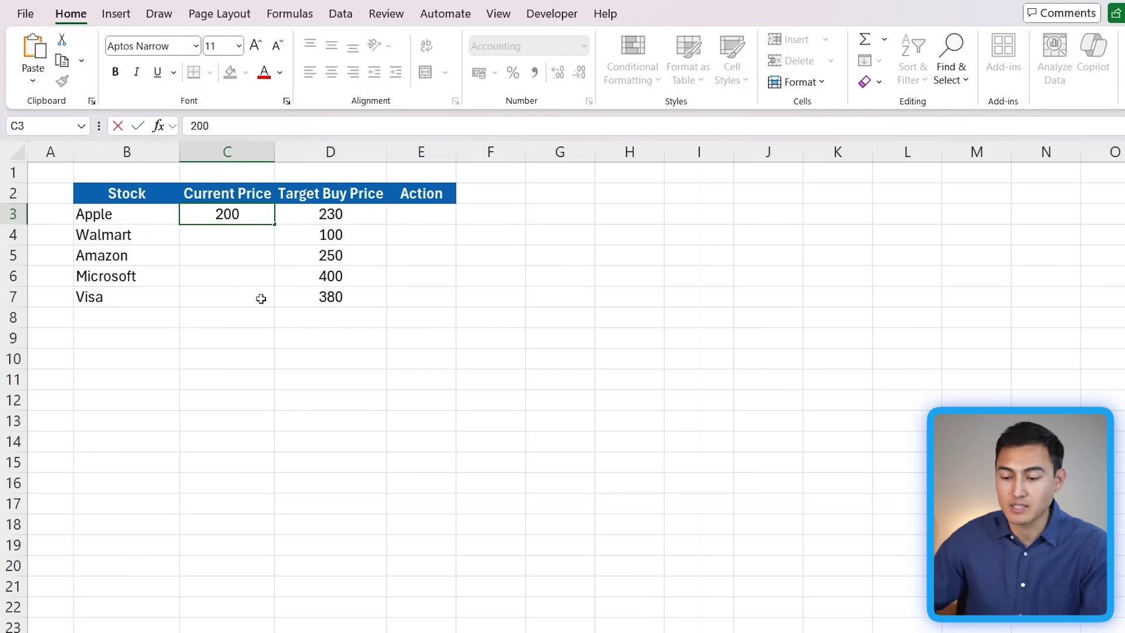
type("0")
key("Return")
key("Up")
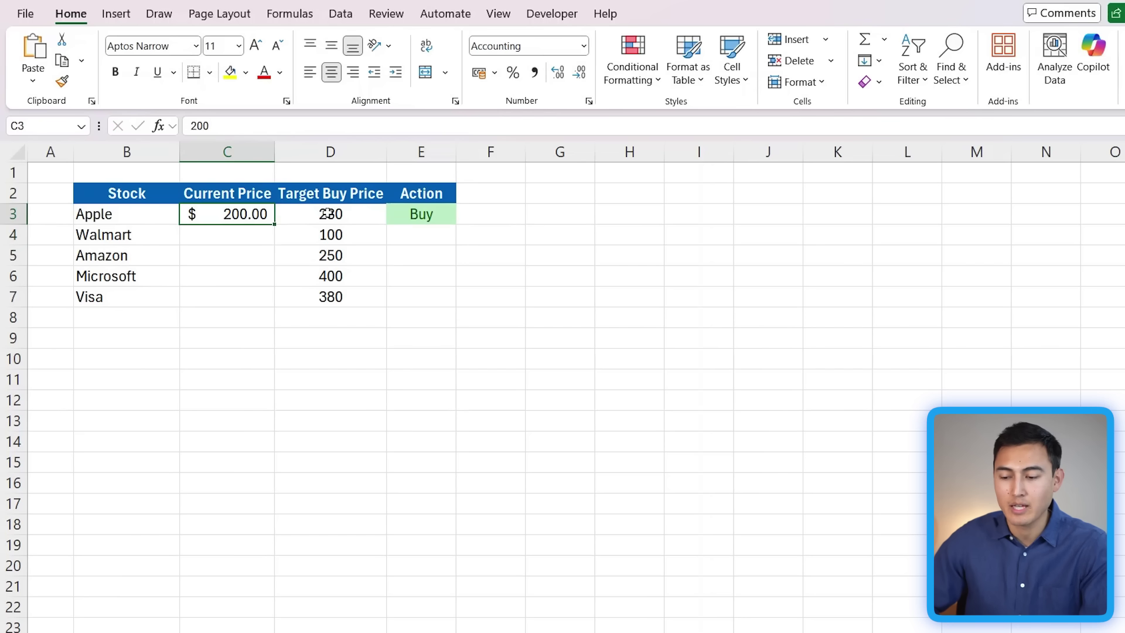
left_click(328, 214)
left_click(245, 215)
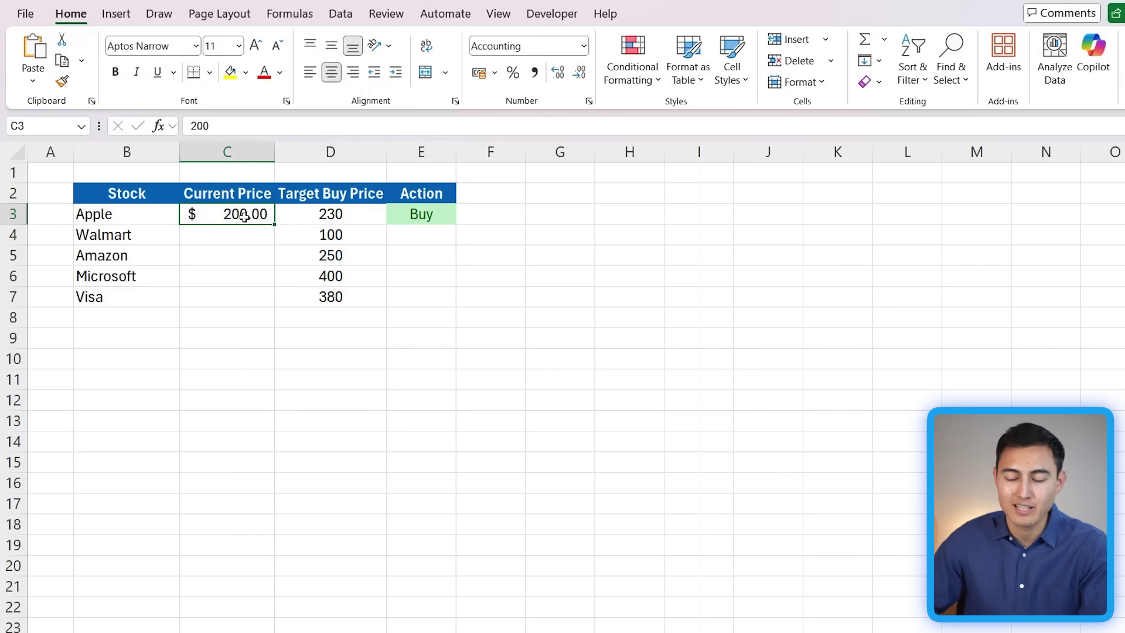
left_click(406, 217)
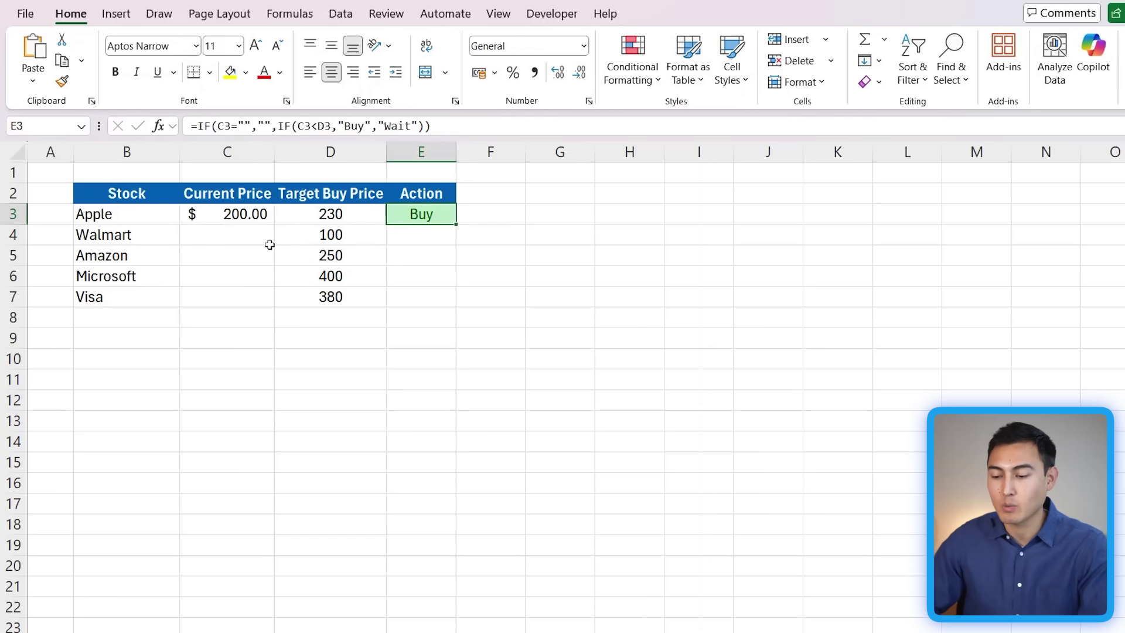
Change Apple's current price to 250 so its Action switches to Wait.
left_click(229, 216)
type("250")
key("Return")
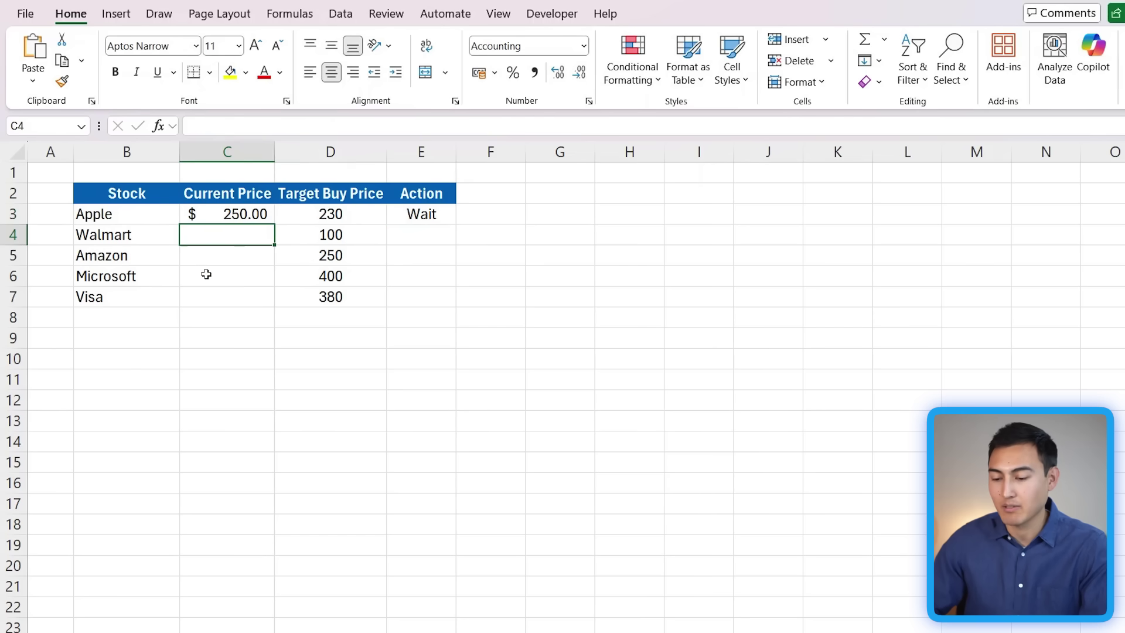
key("Up")
key("Right")
key("Left")
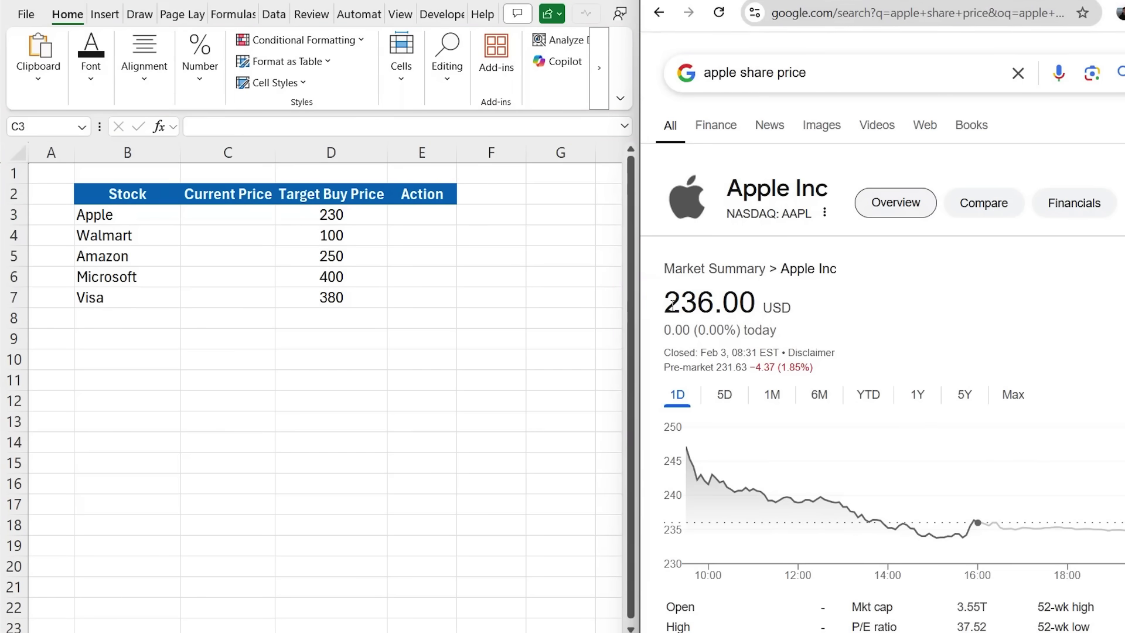
Enter Google's 236 share price as Apple's current price in C3, then clear it.
left_click(204, 216)
type("236")
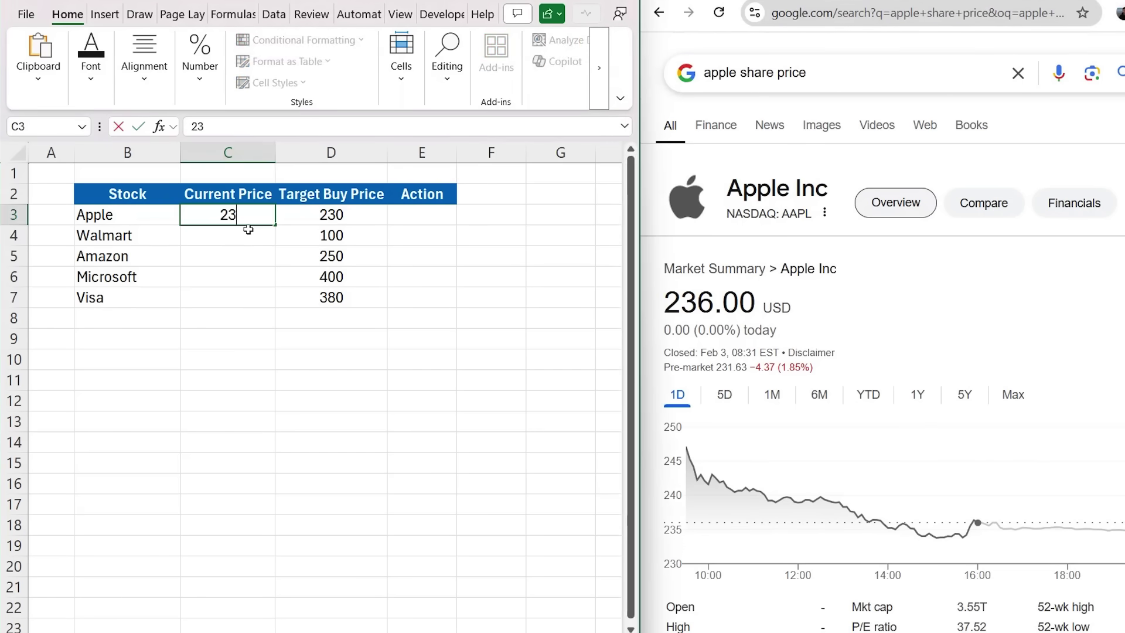
key("Return")
key("Up")
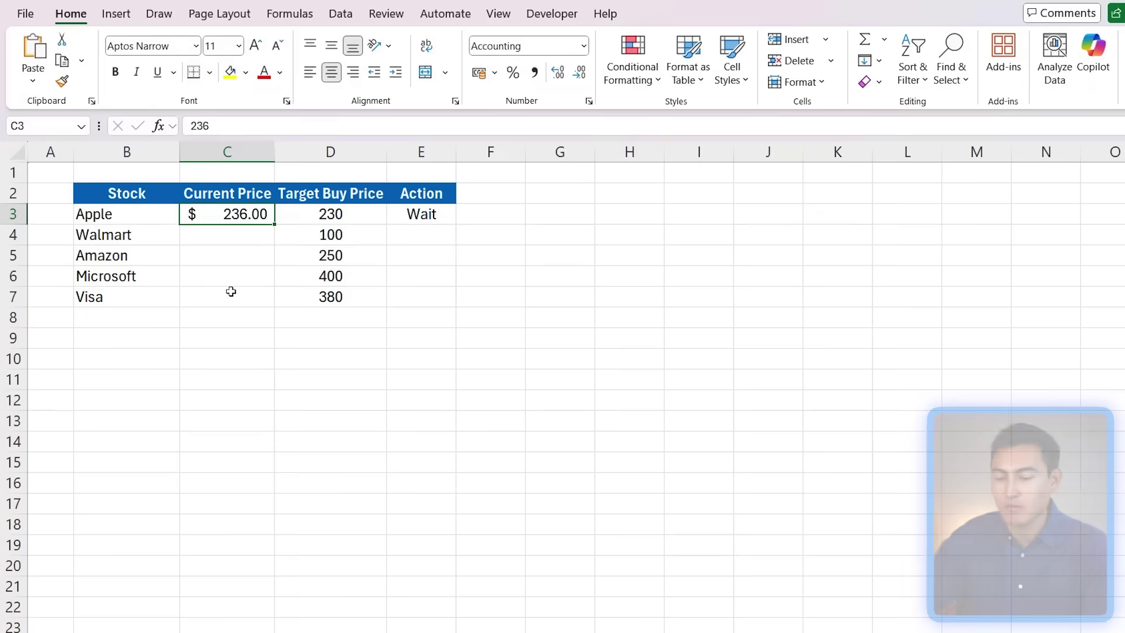
key("Delete")
Select the five company names in B3:B7 and convert them to the Stocks data type.
key("Left")
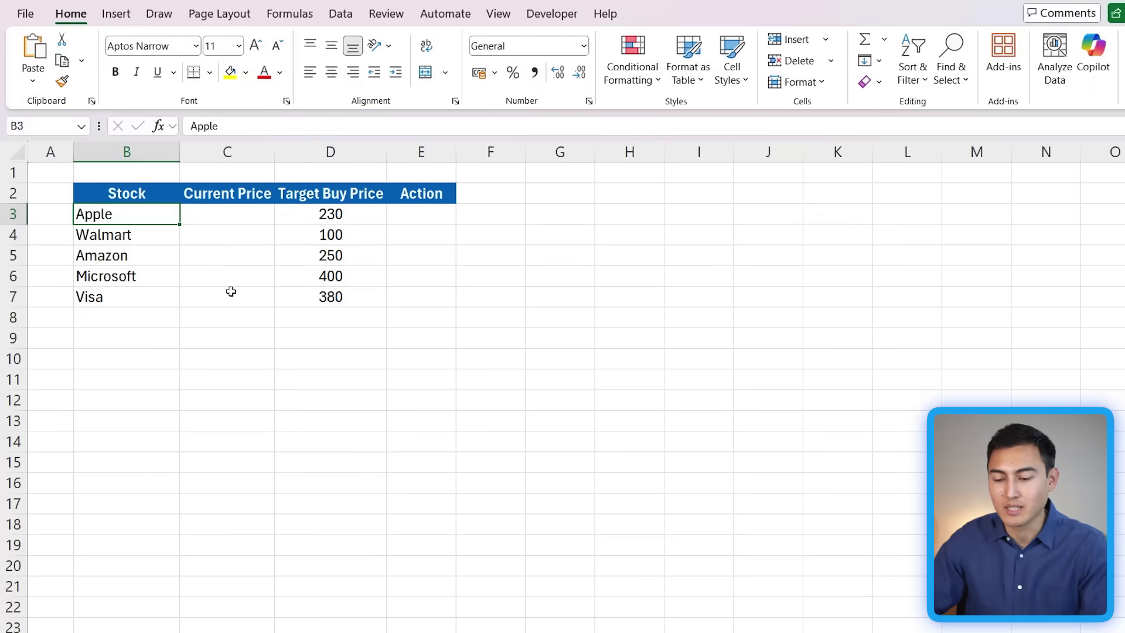
key("ctrl+shift+Down")
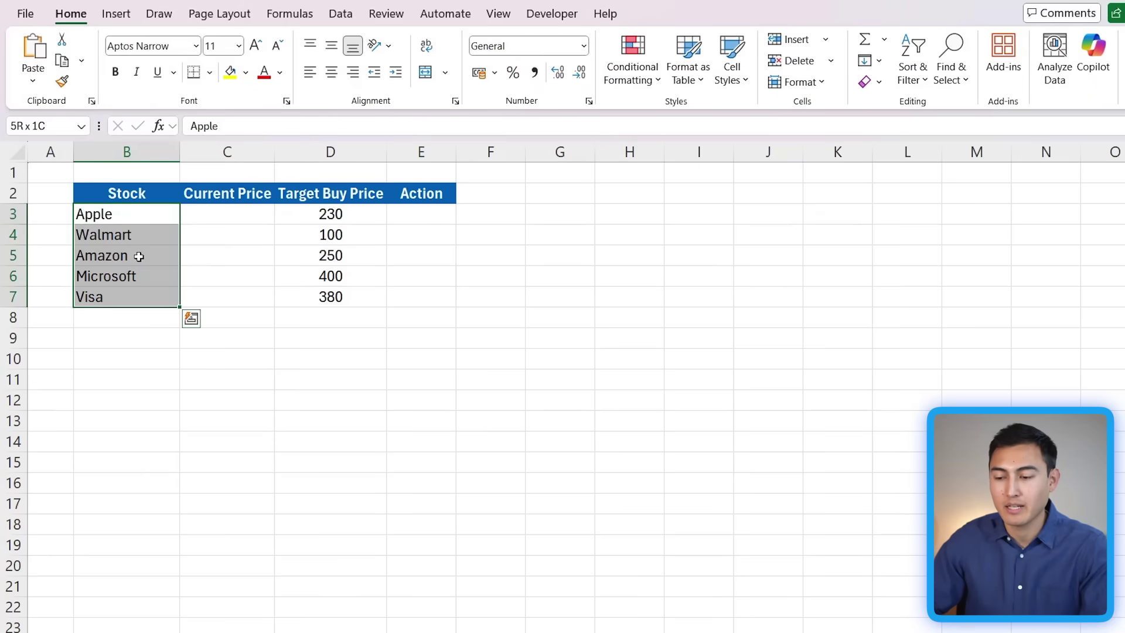
left_click(342, 15)
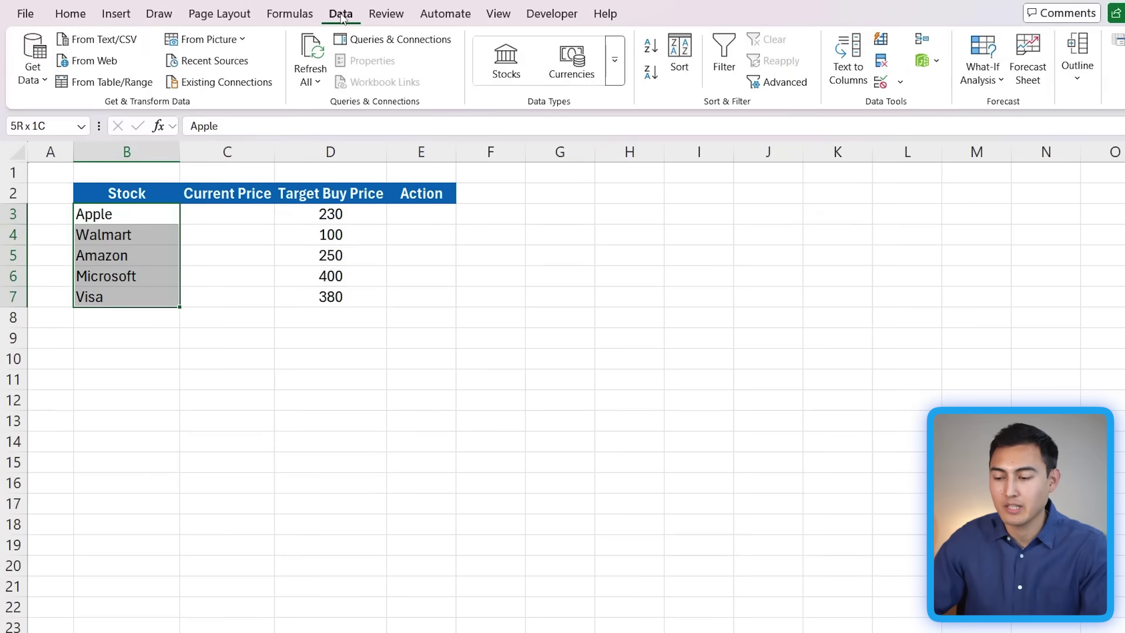
left_click(507, 58)
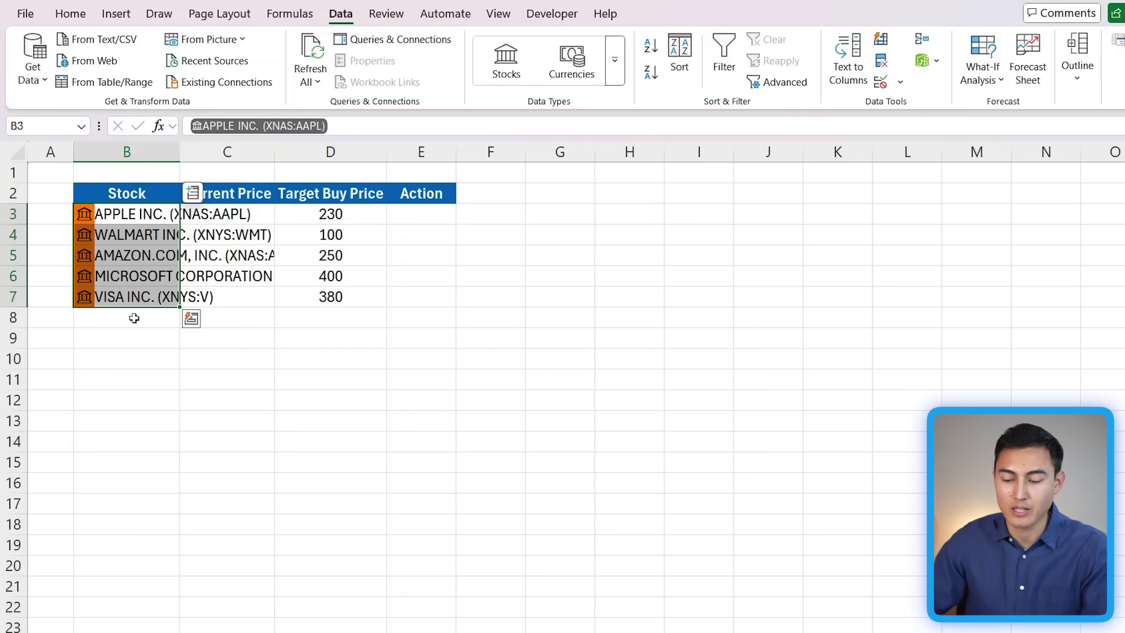
left_click(194, 197)
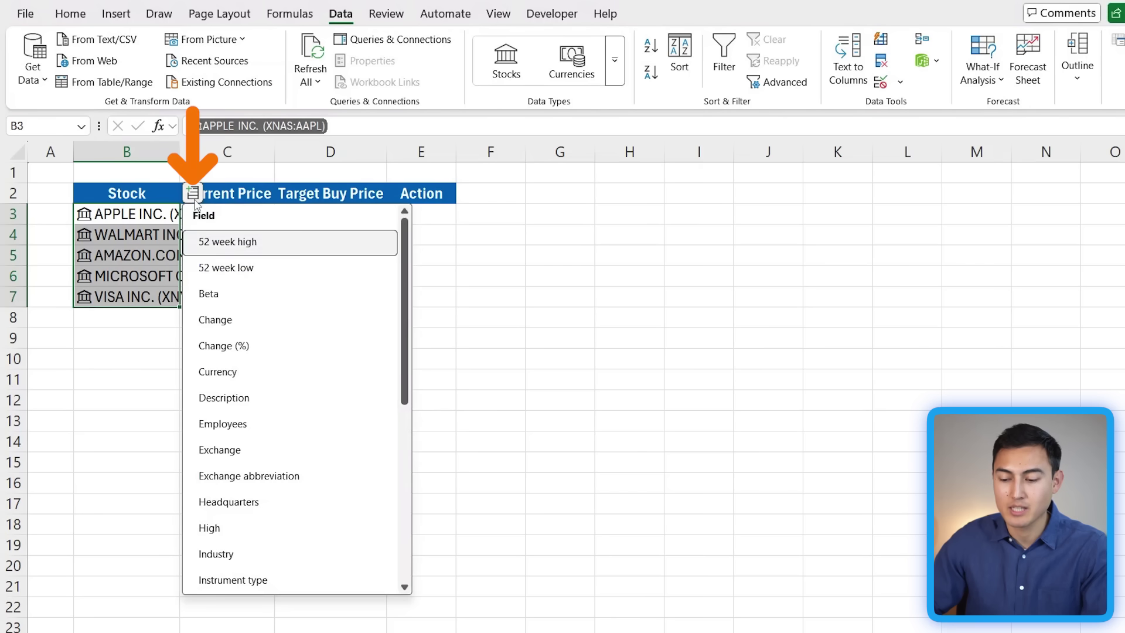
scroll(254, 464, "down", 5)
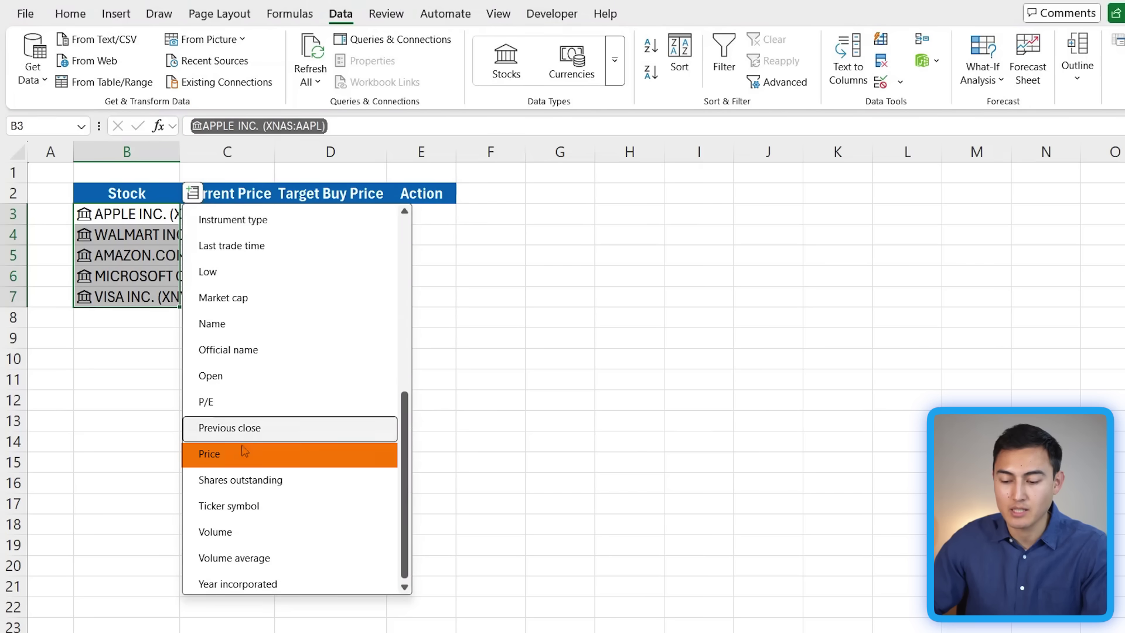
left_click(243, 456)
key("Right")
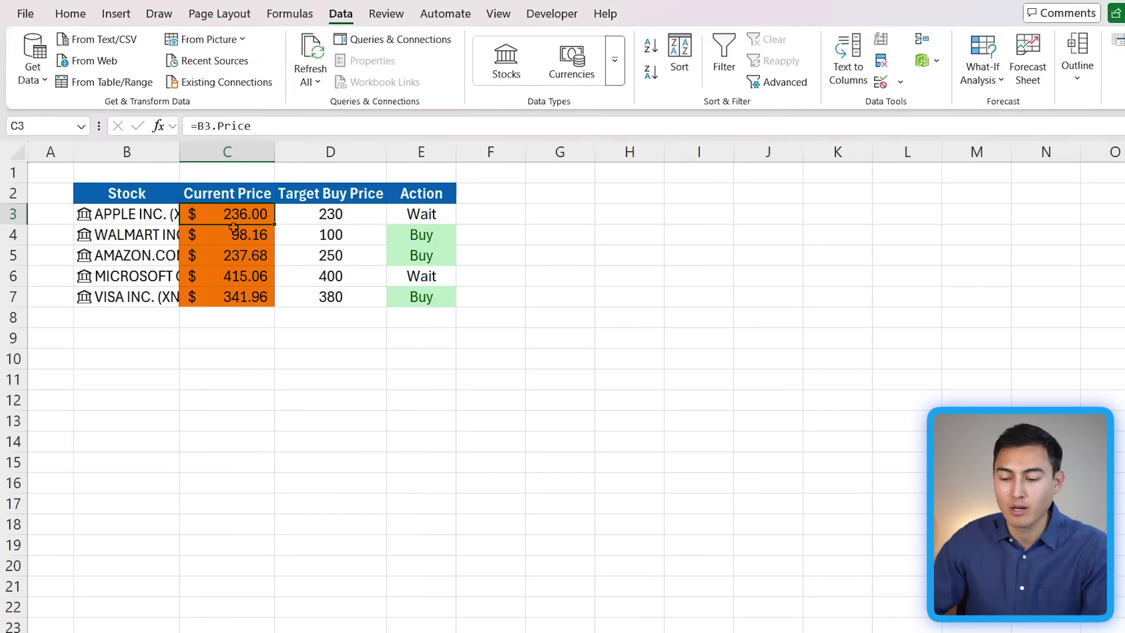
left_click(118, 211)
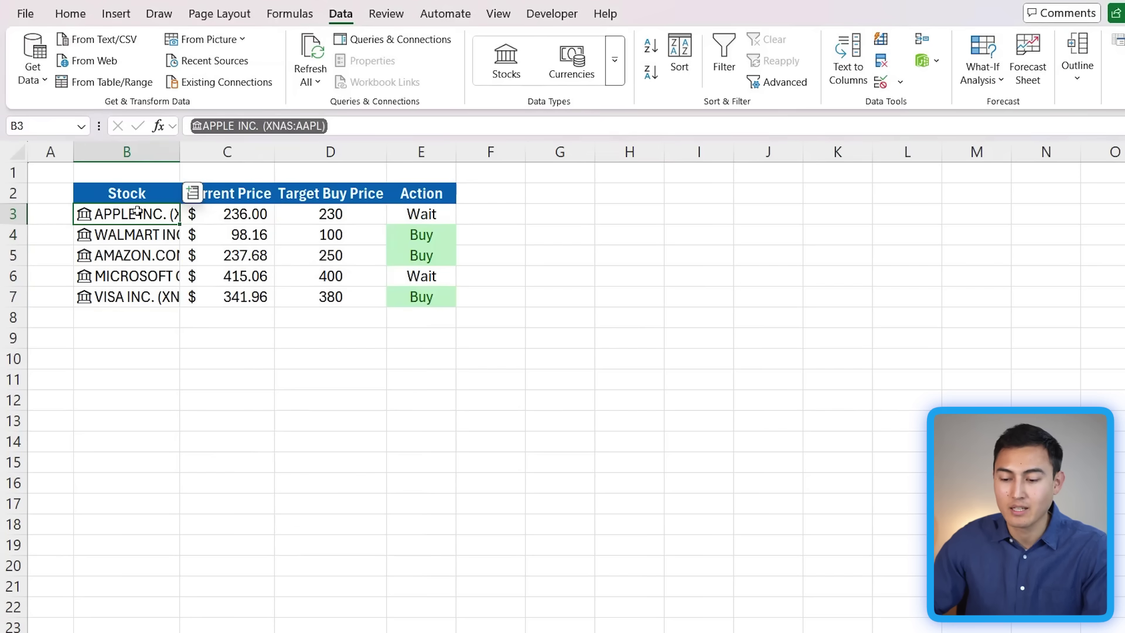
View Apple's stock data card, then expand the Data Types gallery to see Geography and others.
left_click(84, 218)
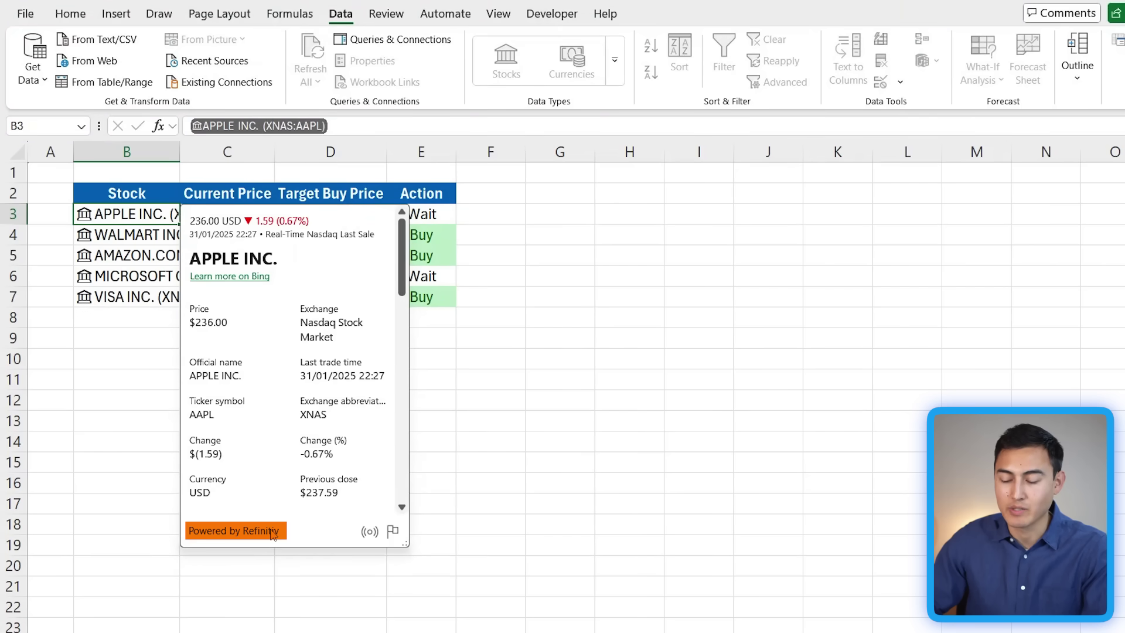
key("Escape")
key("Right")
key("Right")
key("Right")
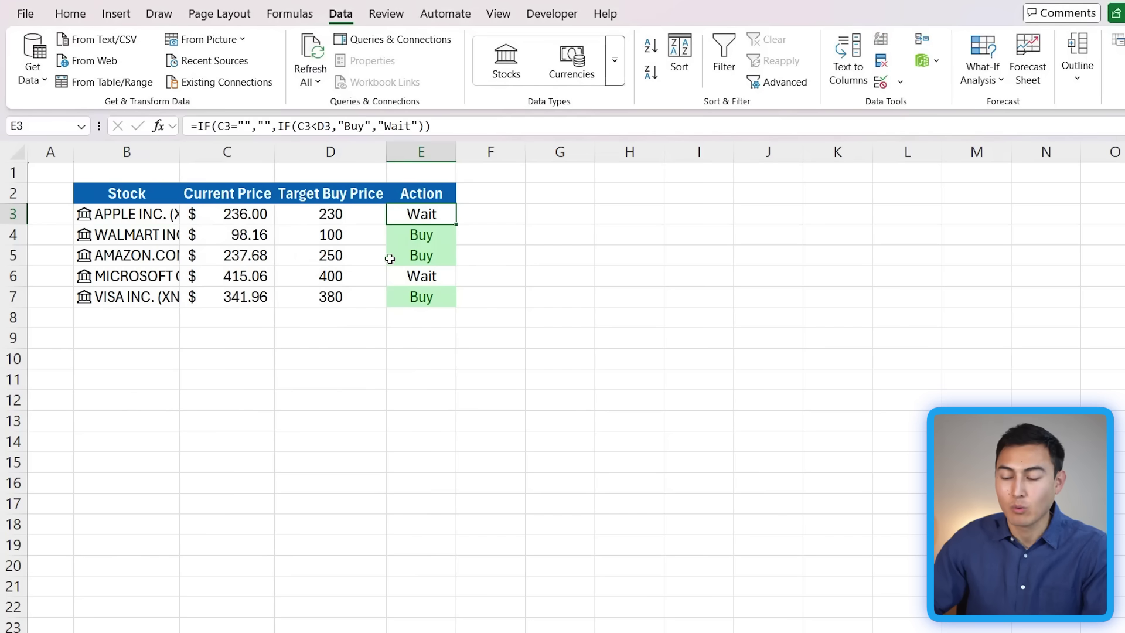
key("Left")
key("Left")
key("Left")
key("Right")
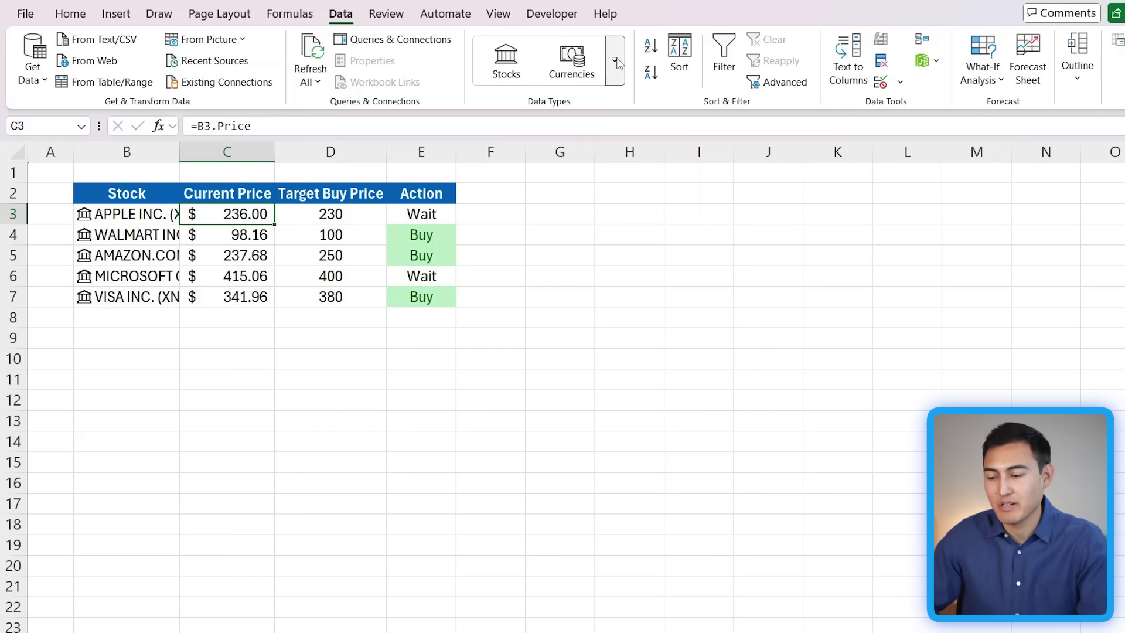
left_click(615, 59)
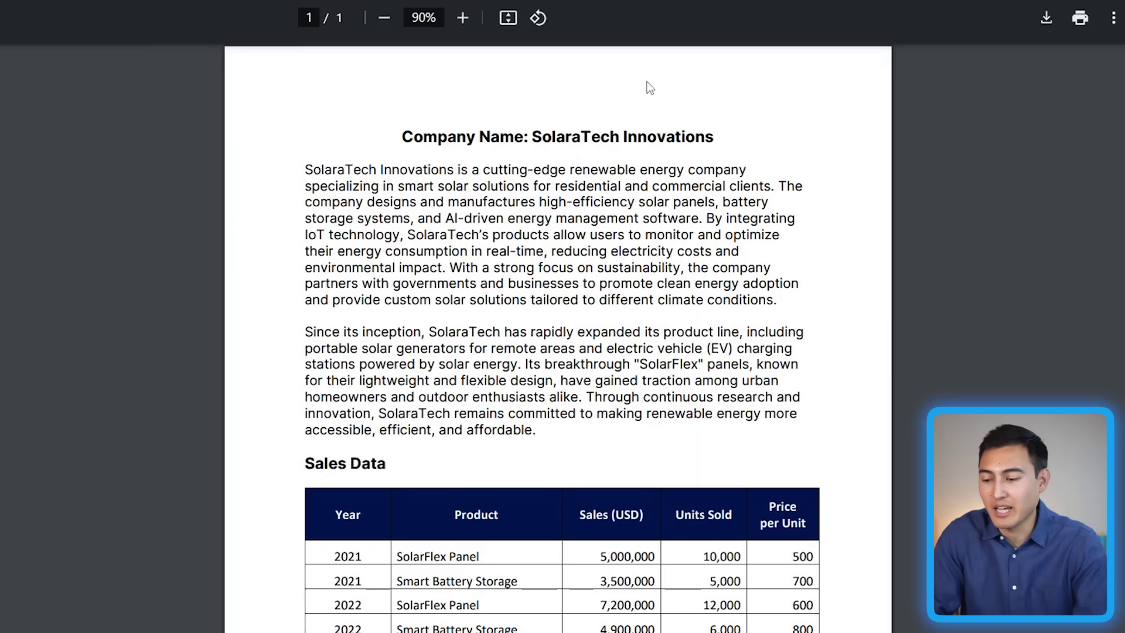
Scroll the SolaraTech PDF down to its Sales Data table and highlight the table's rows.
scroll(407, 290, "down", 2)
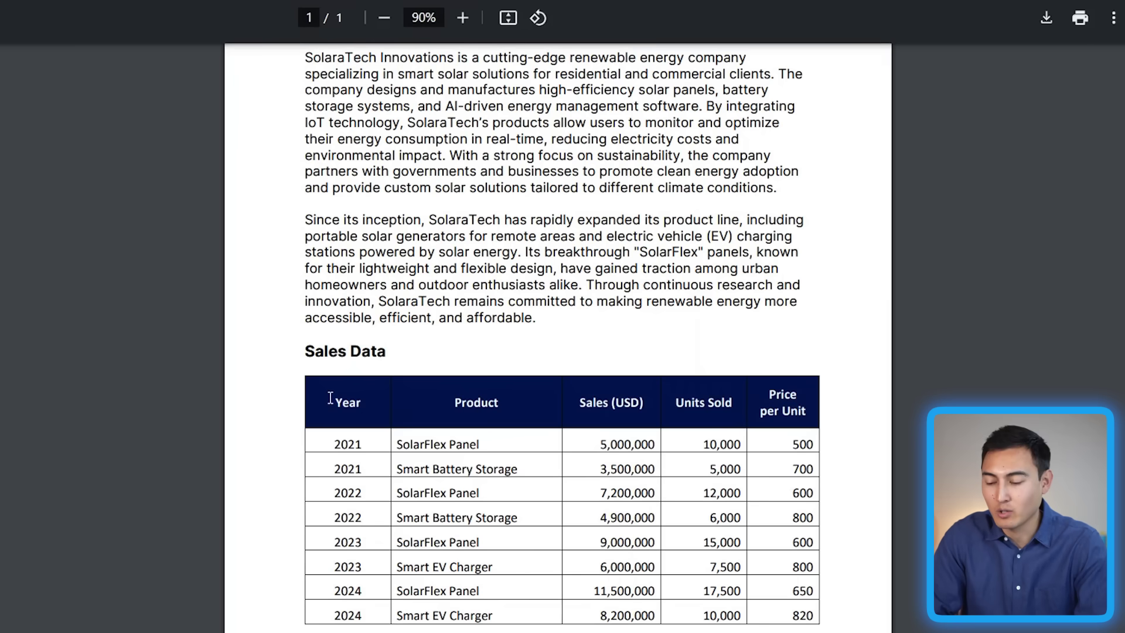
left_click_drag(331, 401, 803, 557)
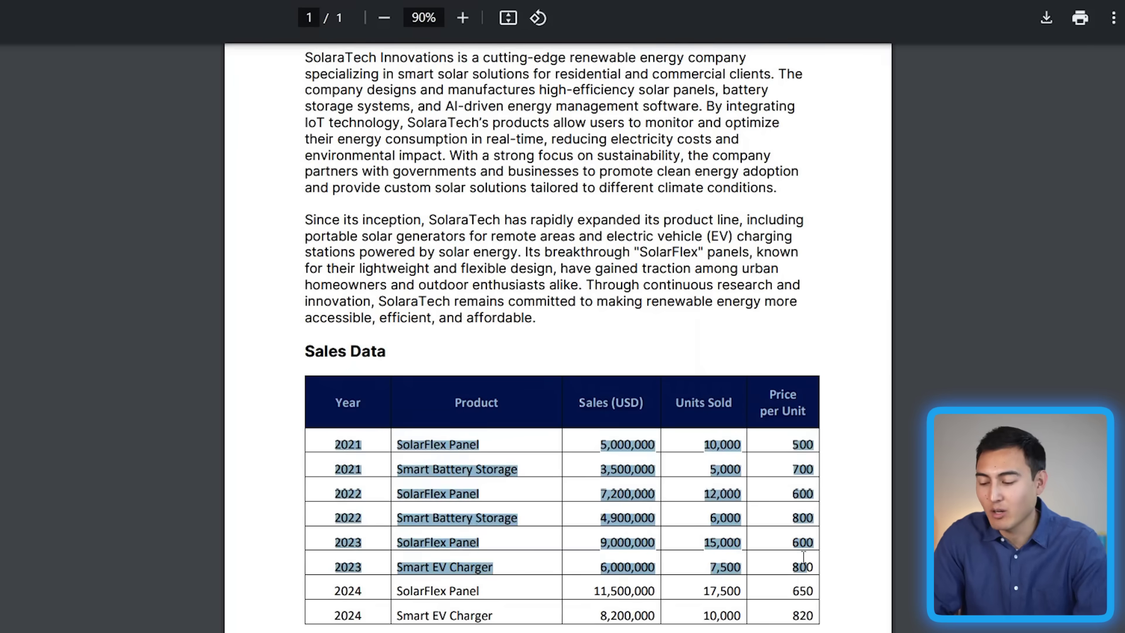
left_click(272, 326)
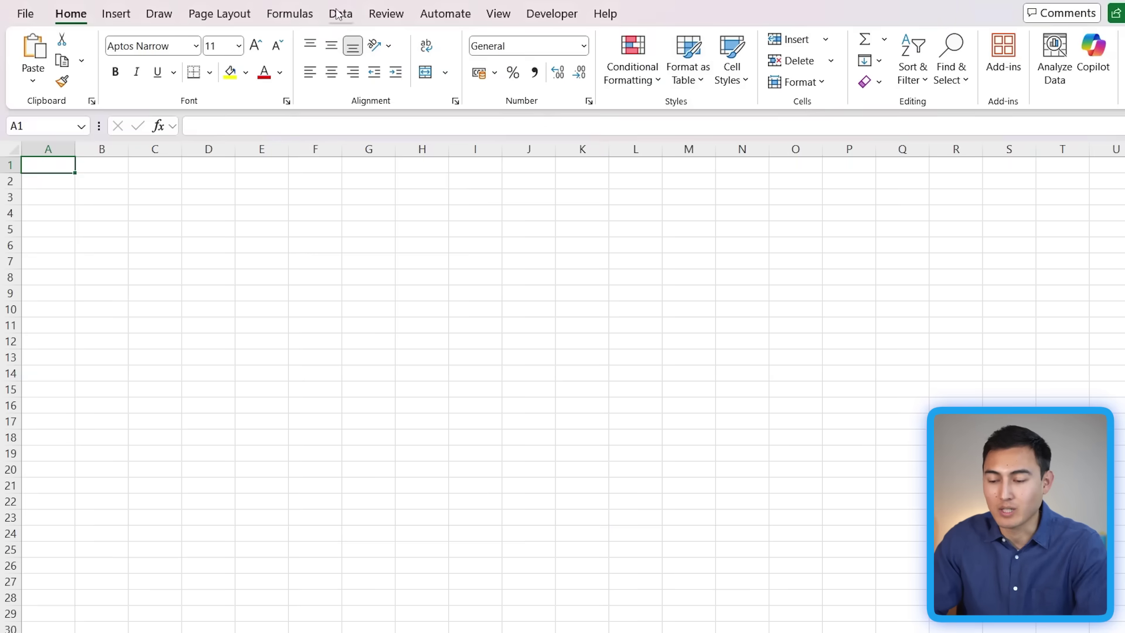
Import Company Data.pdf from Downloads with Get Data's From PDF option.
left_click(339, 14)
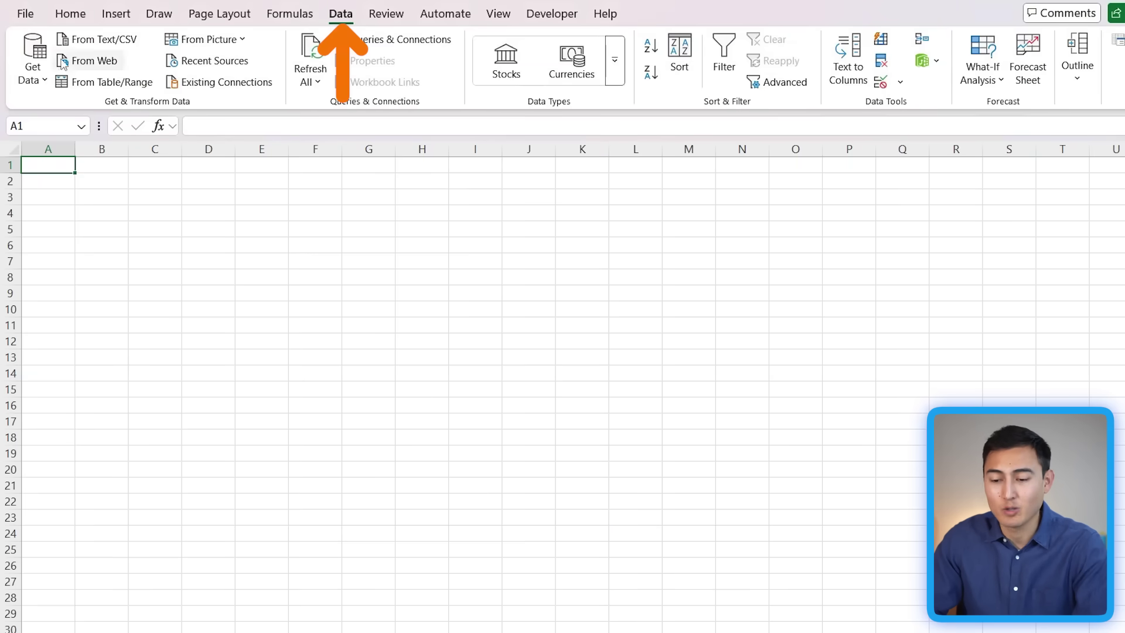
left_click(34, 64)
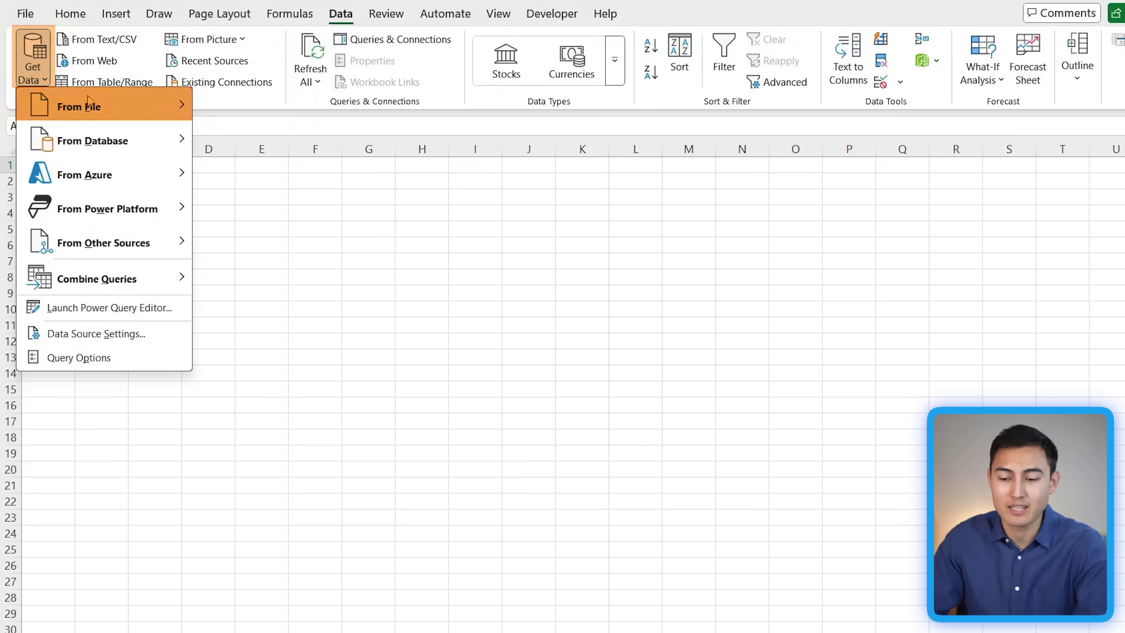
mouse_move(93, 103)
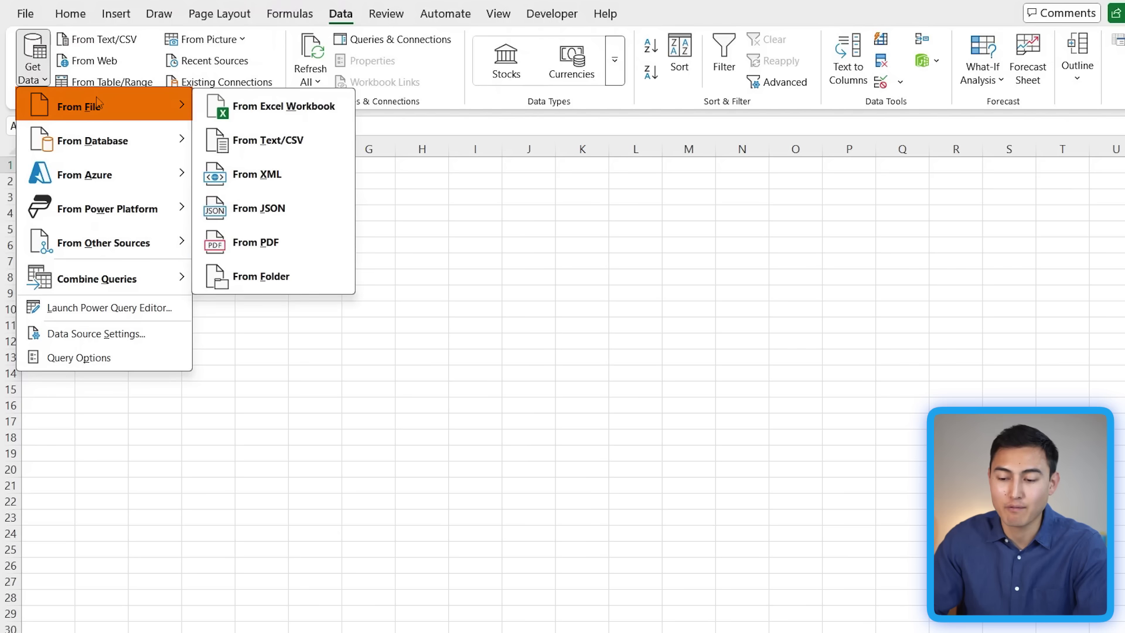
left_click(295, 253)
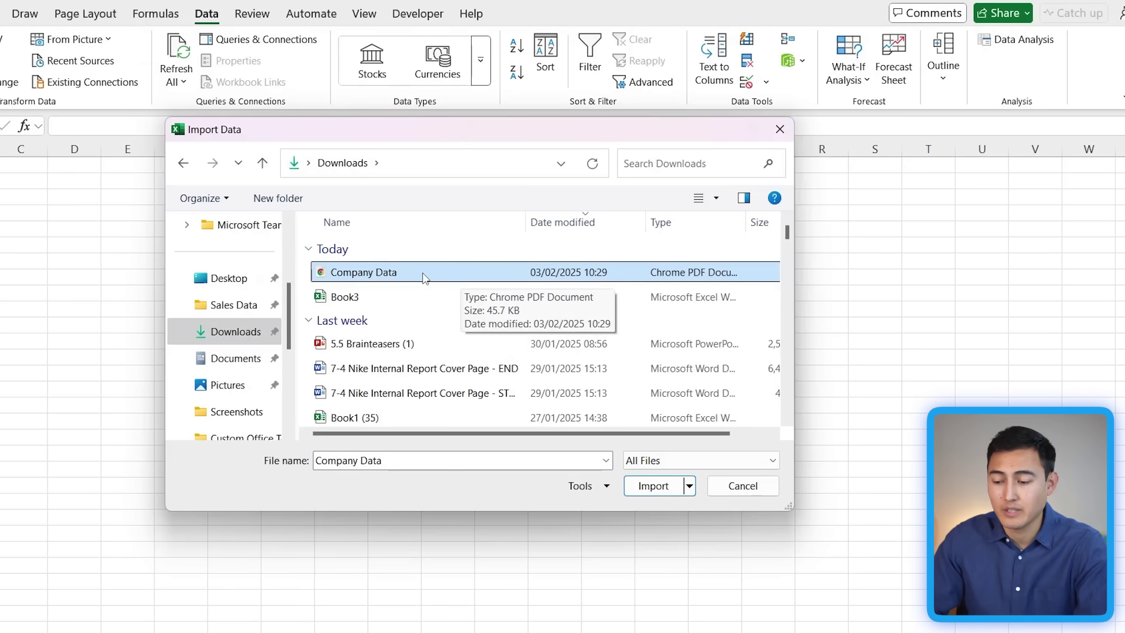
double_click(424, 273)
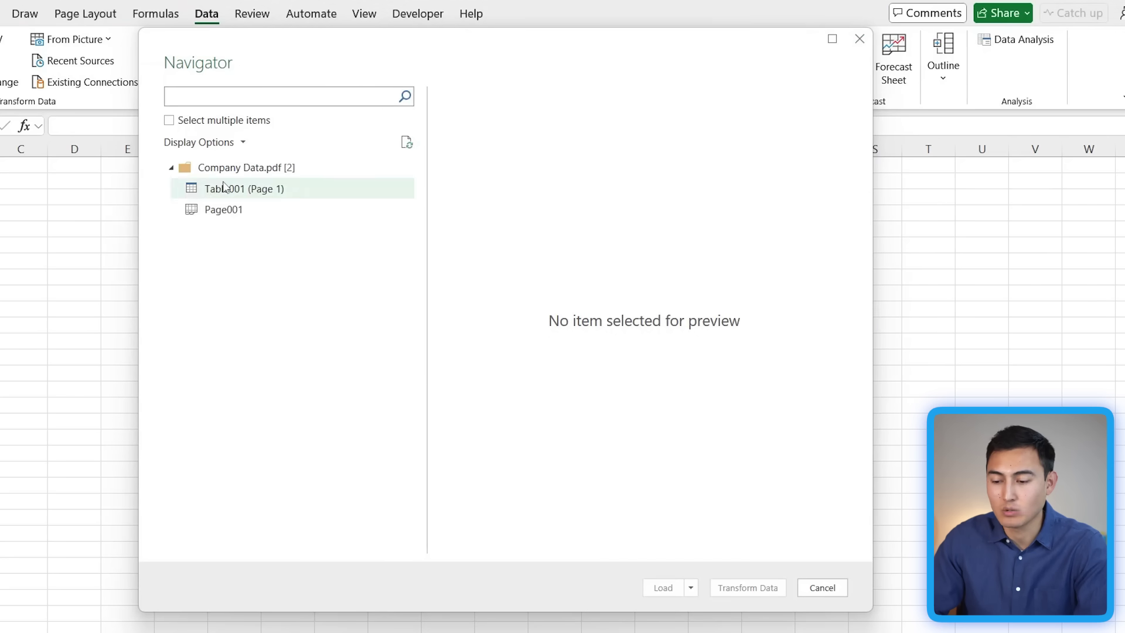
Compare Table001 (Page 1) with Page001 in the Navigator, then load Table001 onto the sheet.
left_click(226, 189)
left_click(276, 210)
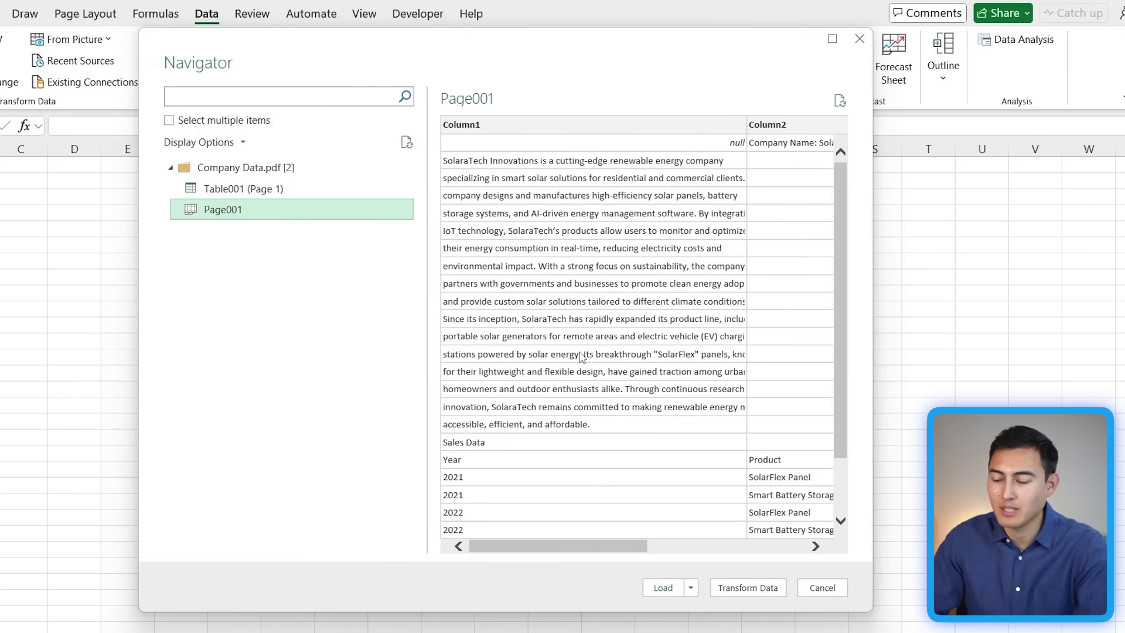
scroll(582, 357, "down", 1)
scroll(582, 357, "up", 1)
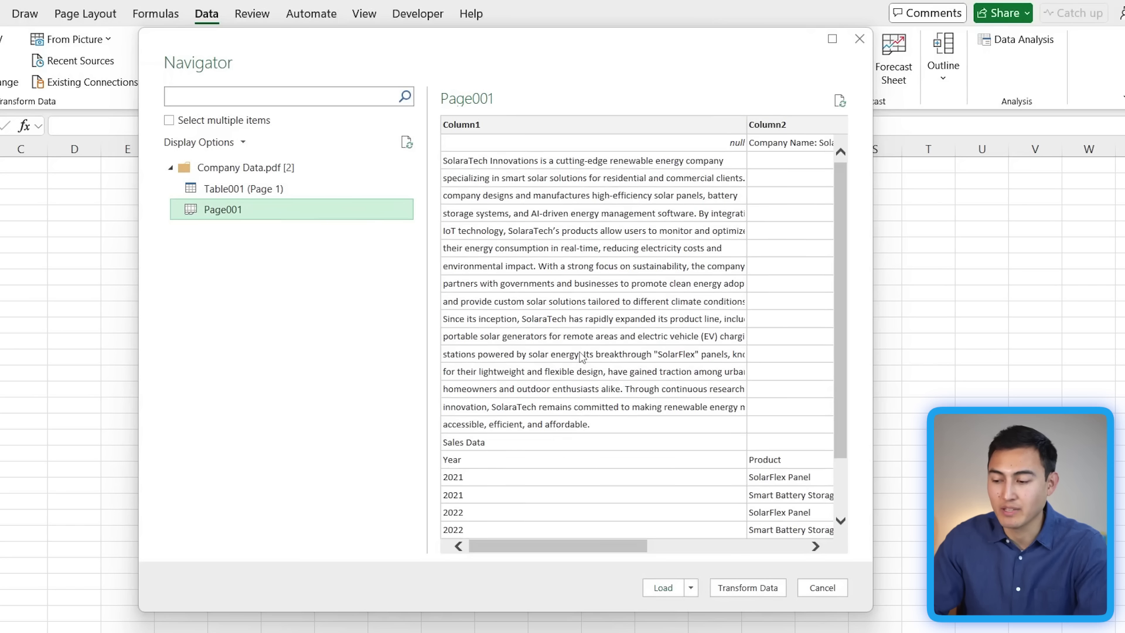
left_click(218, 189)
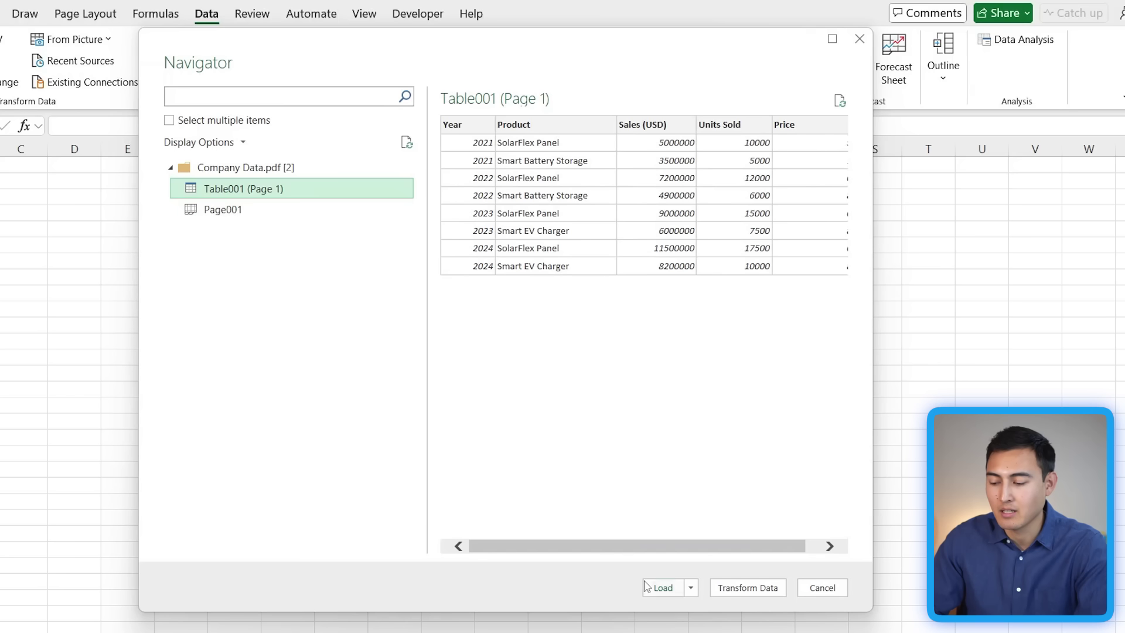
left_click(768, 589)
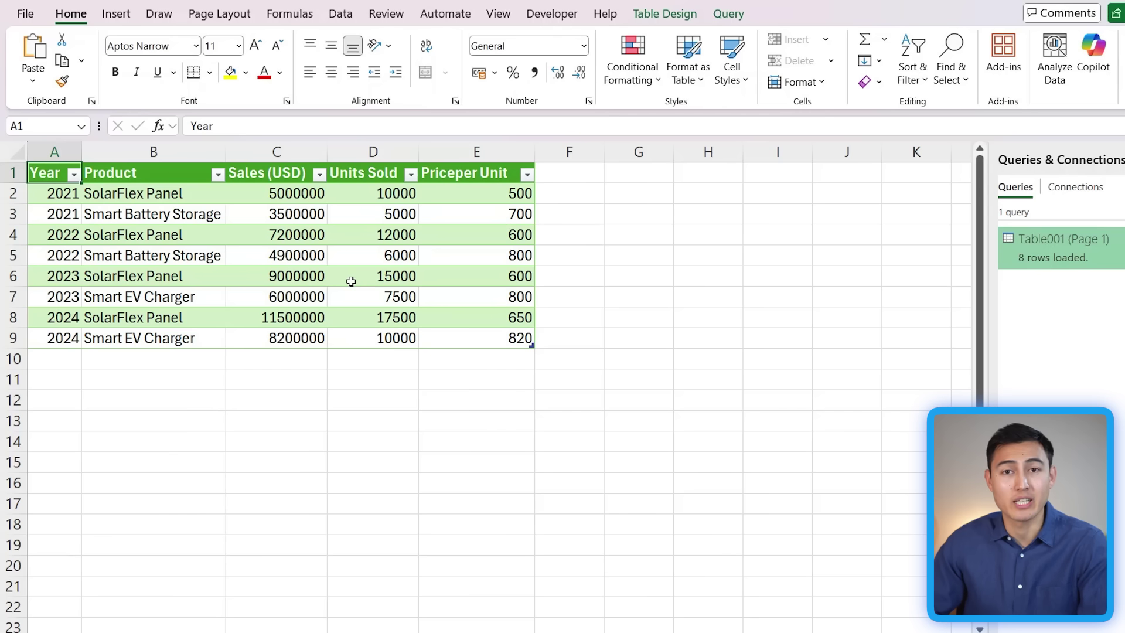
Restyle the whole imported sales table with a blue banded table style, then browse the full styles gallery.
key("ctrl+a")
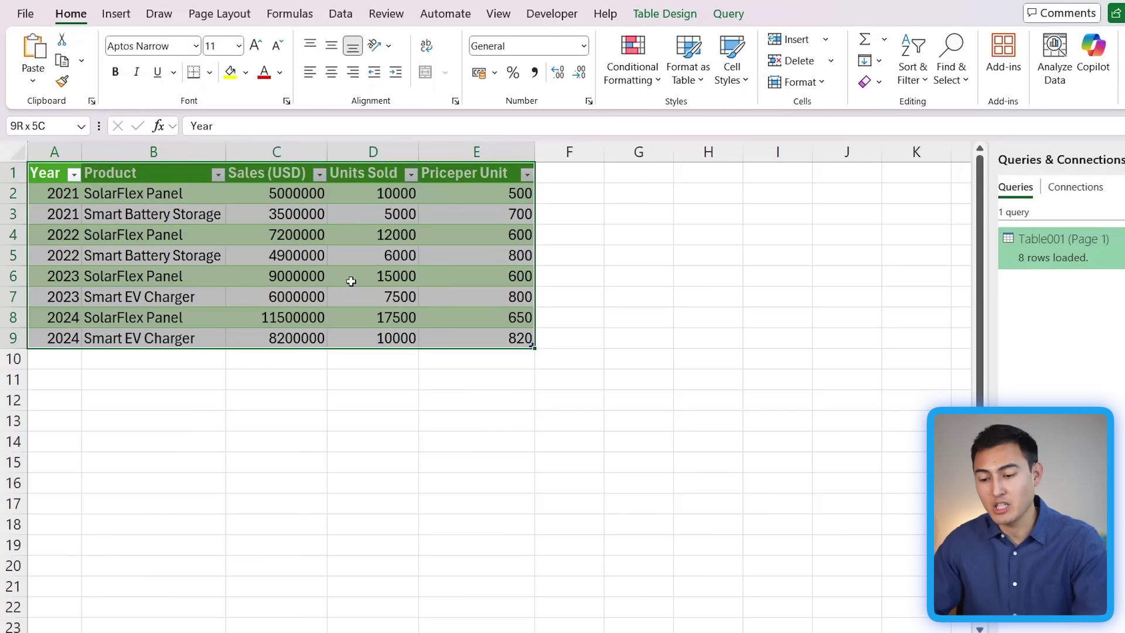
key("Right")
key("Left")
key("ctrl+a")
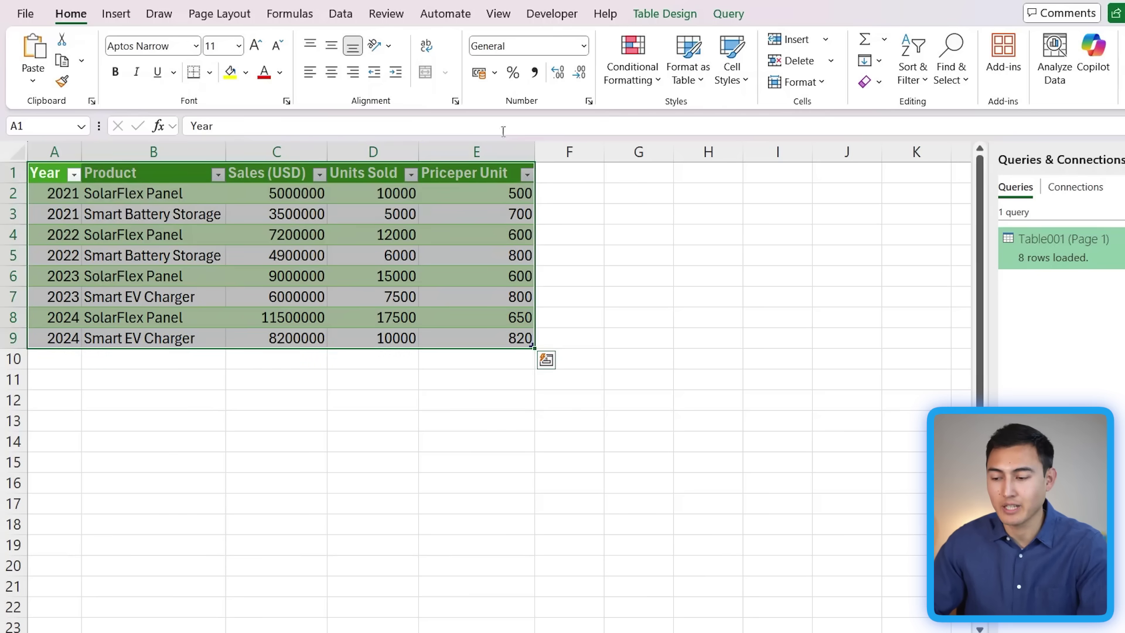
left_click(674, 17)
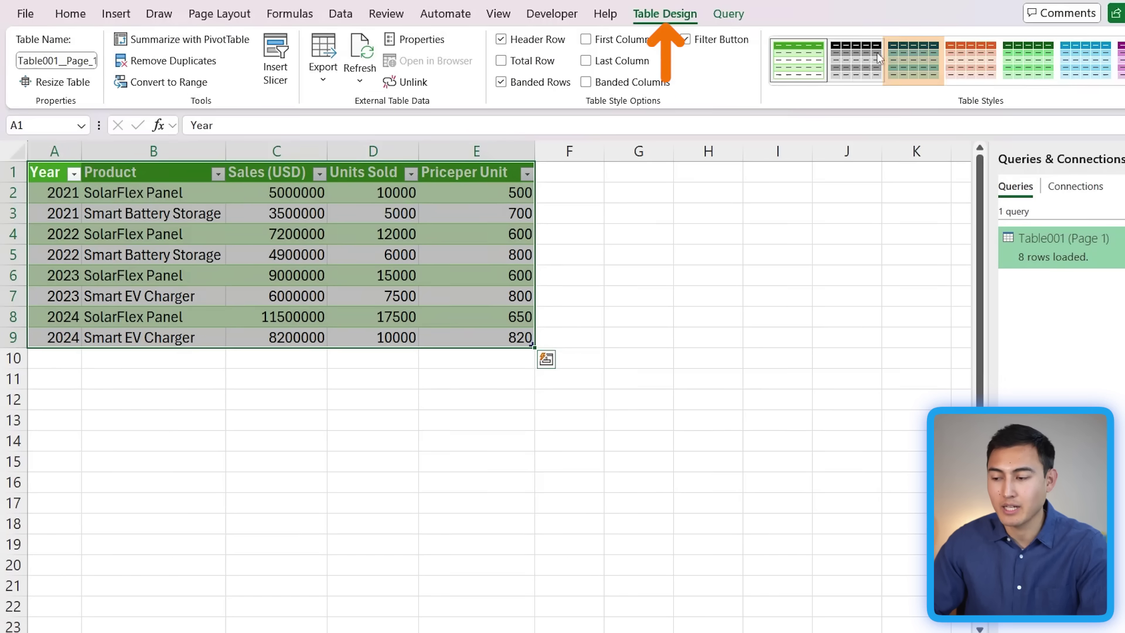
left_click(913, 59)
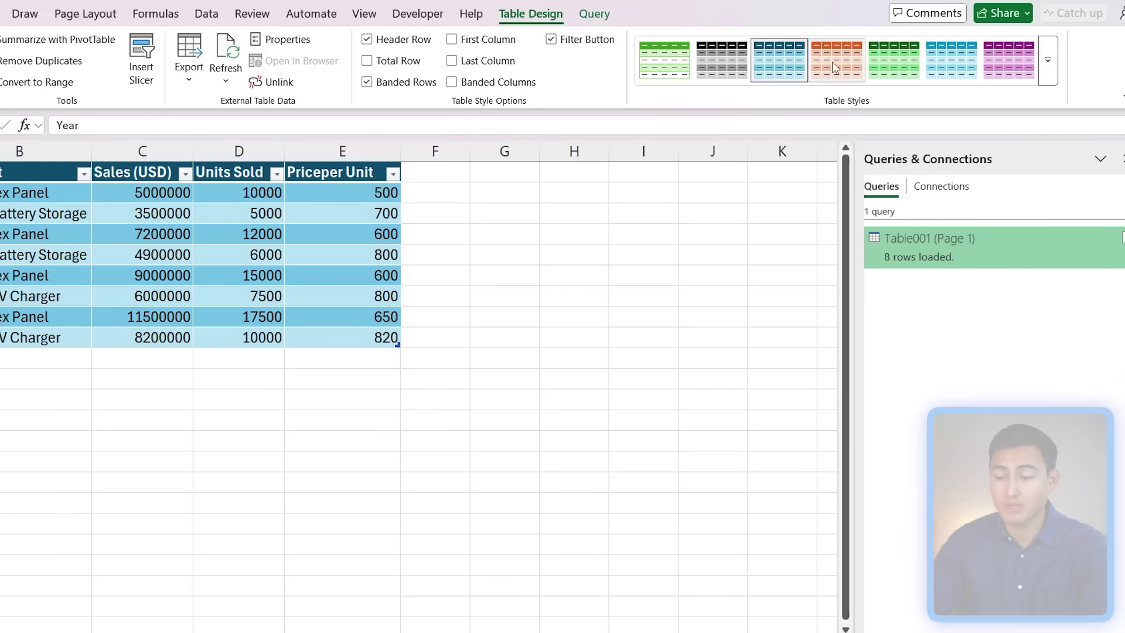
left_click(1051, 61)
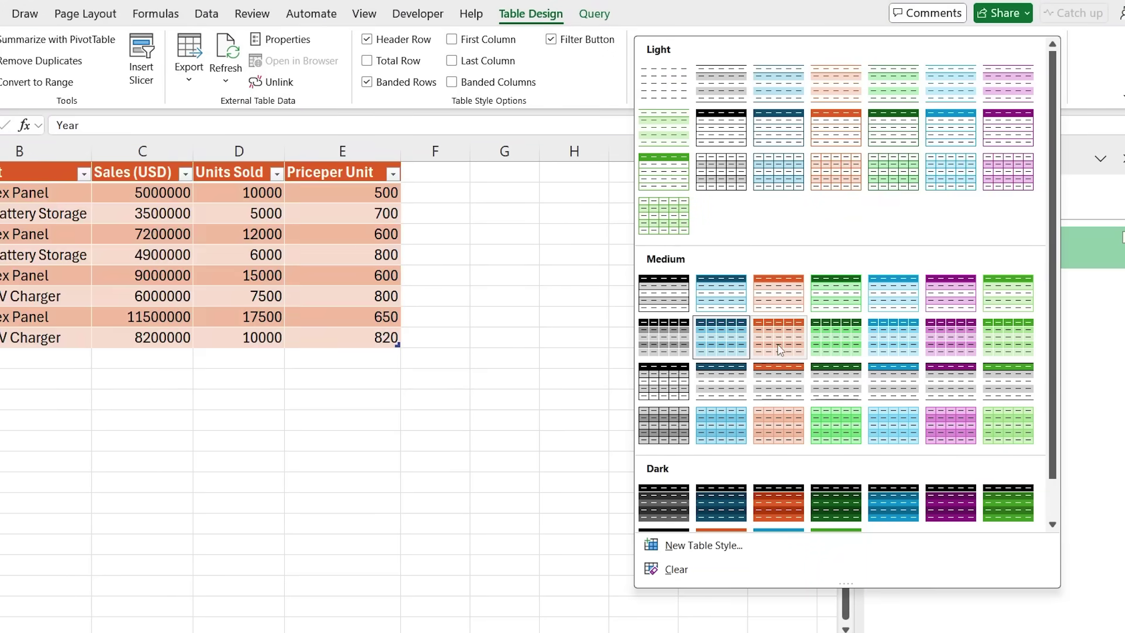
scroll(780, 350, "down", 1)
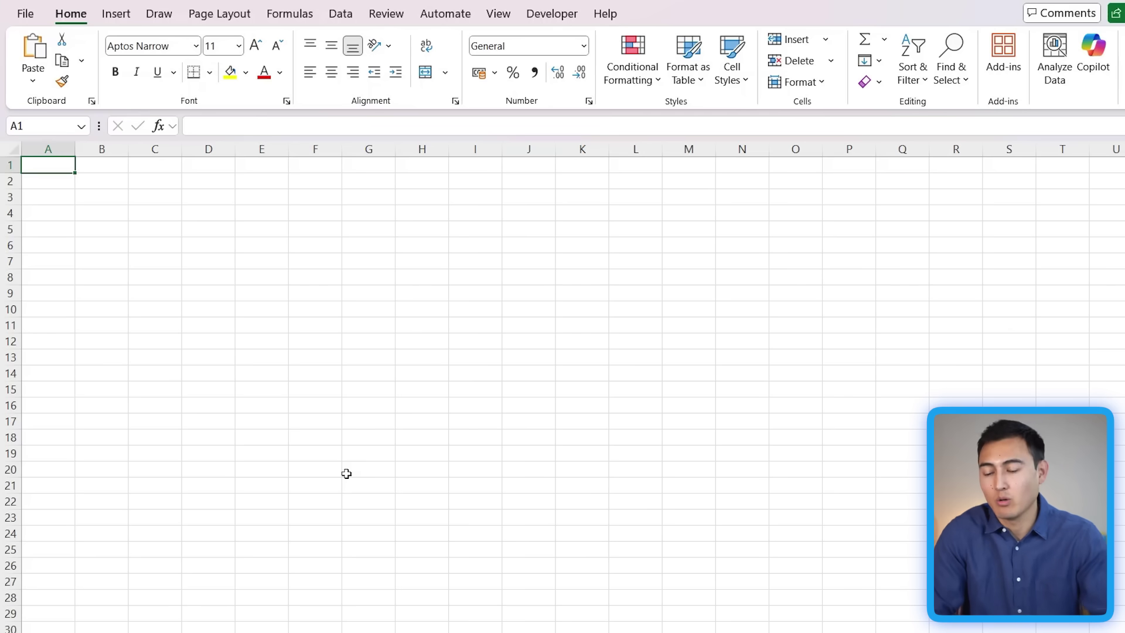
Show the Data tab's From Picture choices: Picture From File and Picture From Clipboard.
left_click(346, 15)
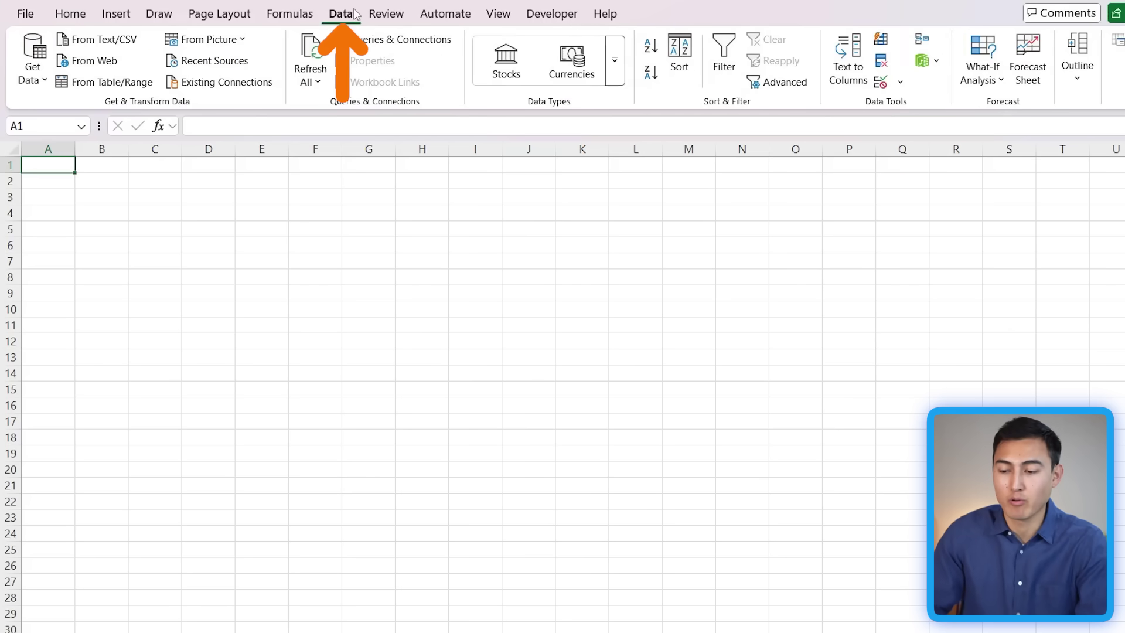
left_click(223, 44)
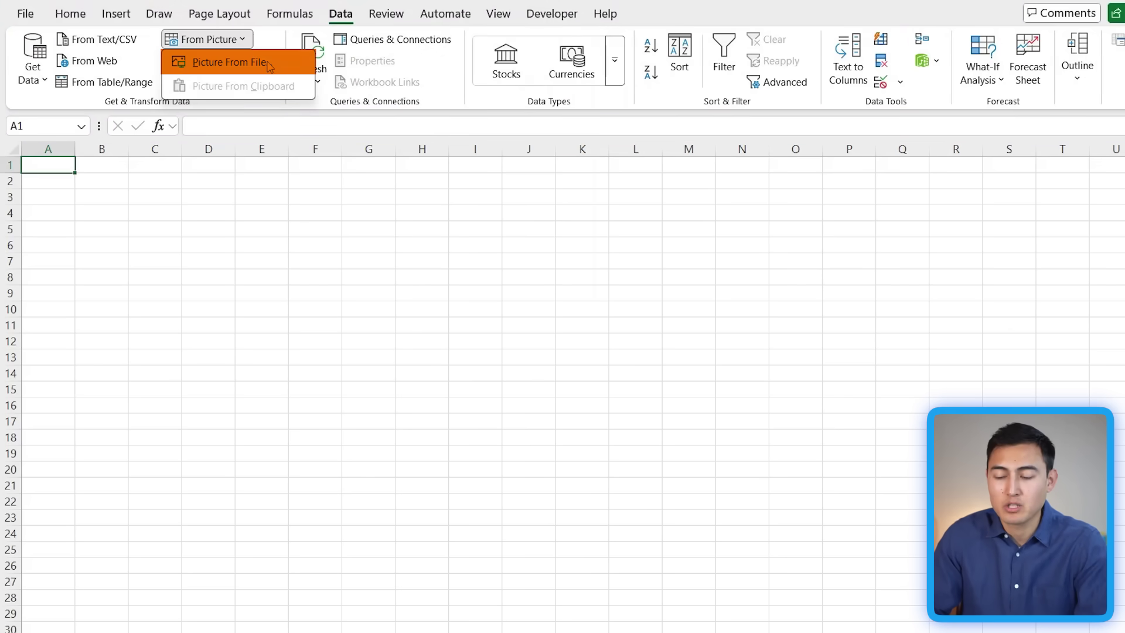